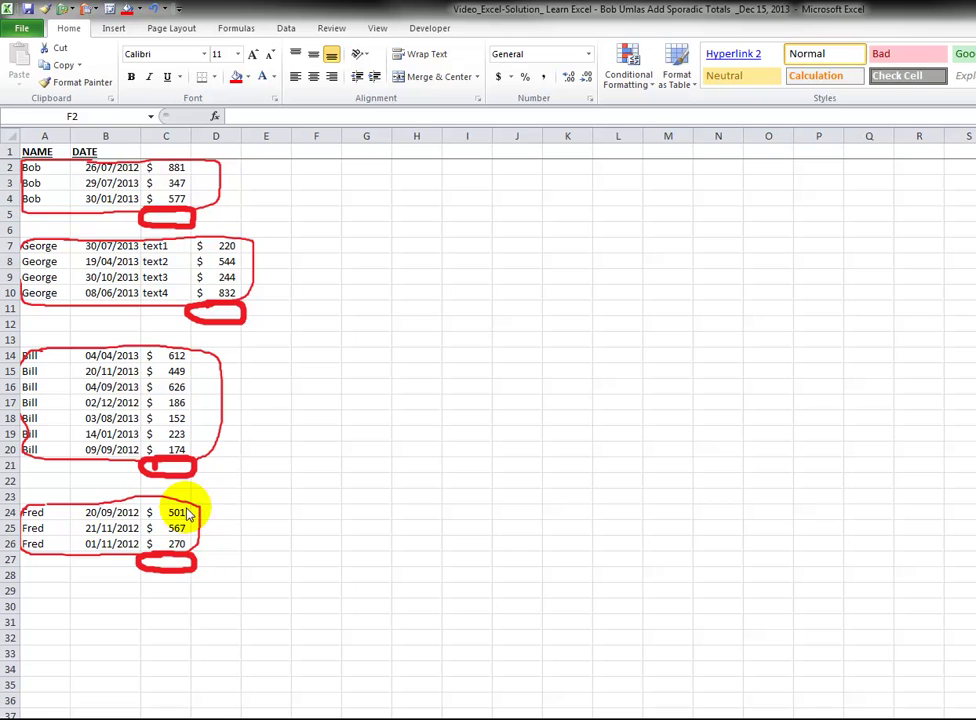
Step: Add George as the name in new rows A11 and A12 beneath his group
left_click(170, 125)
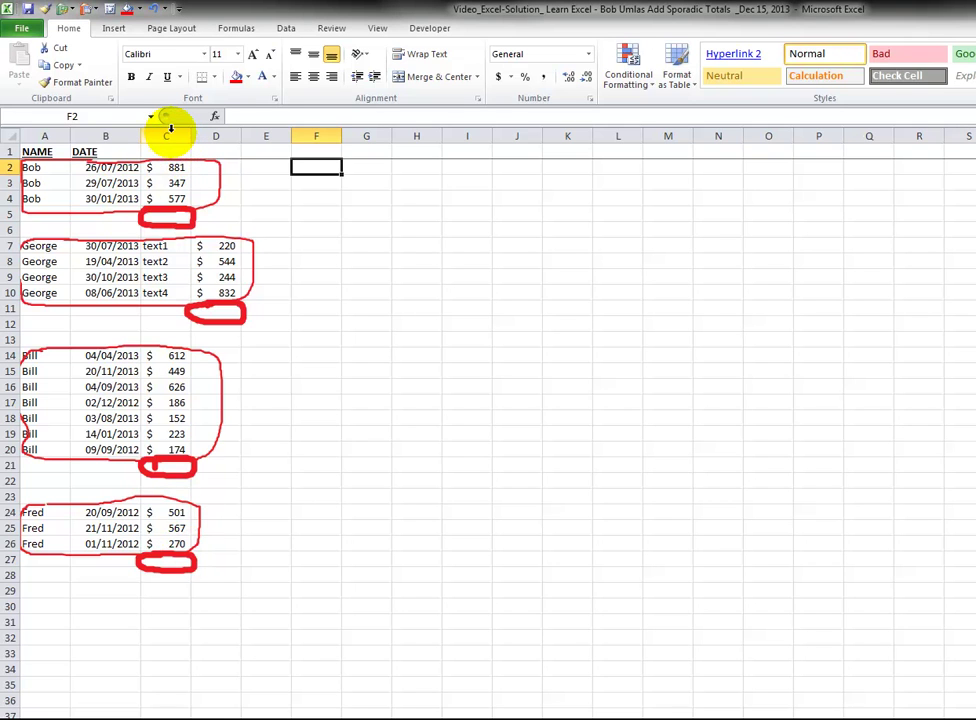
left_click(168, 134)
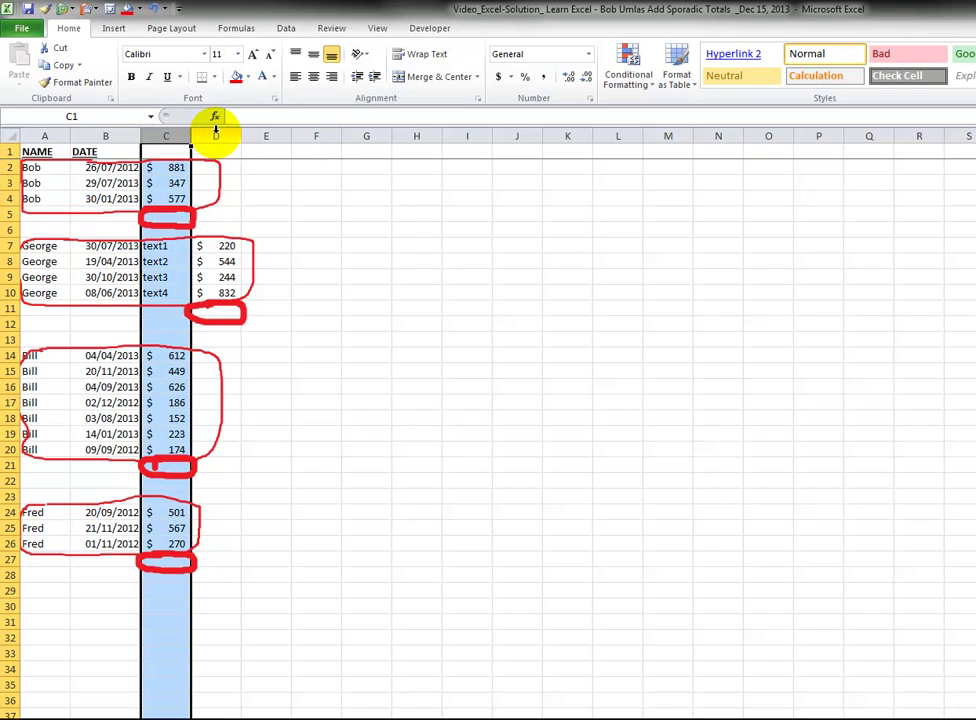
left_click(213, 135)
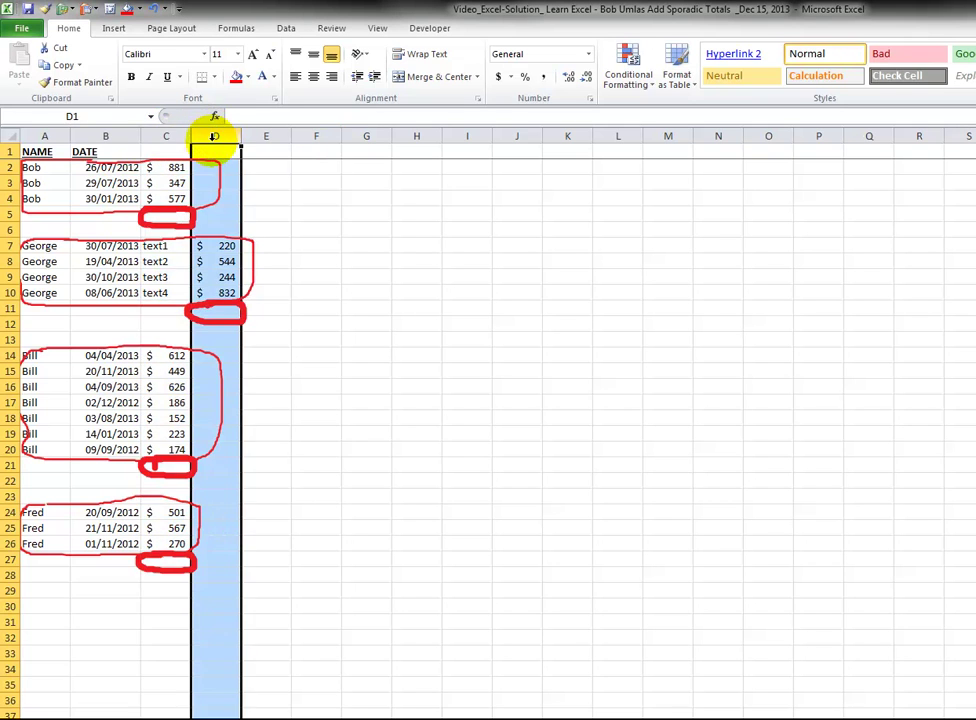
left_click(42, 310)
key("ctrl+apostrophe")
key("Return")
key("ctrl+apostrophe")
key("ctrl+Return")
Step: Enter the amounts 22 in D11 and 333 in D12
key("Up")
key("Right")
key("Right")
key("Right")
key("Down")
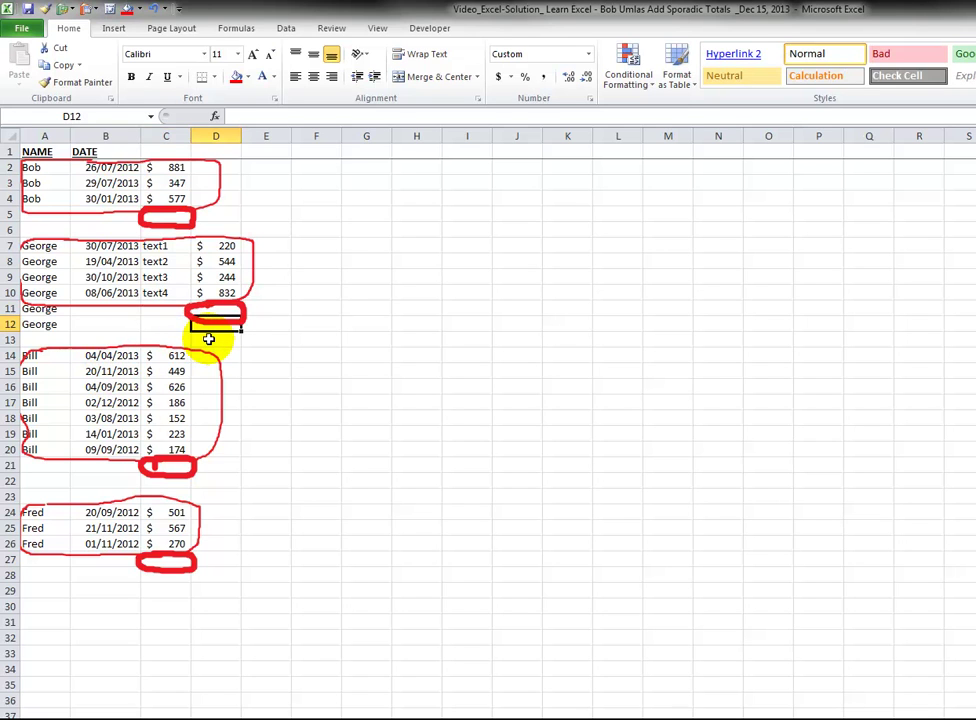
key("Up")
key("Up")
key("alt+equal")
key("Return")
type("333")
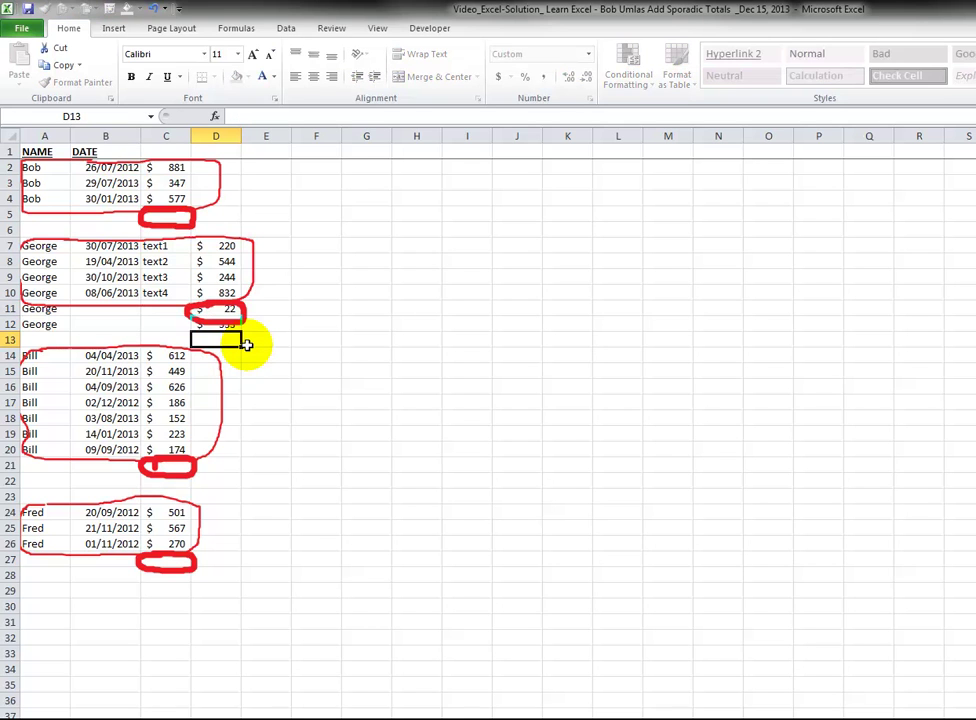
key("Return")
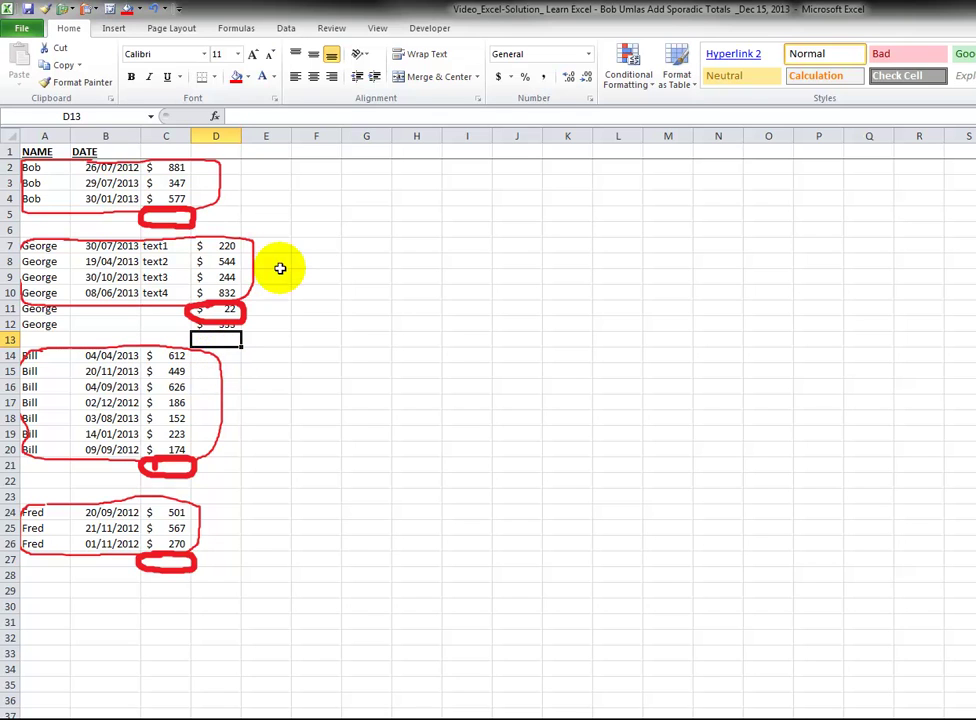
left_click(315, 133)
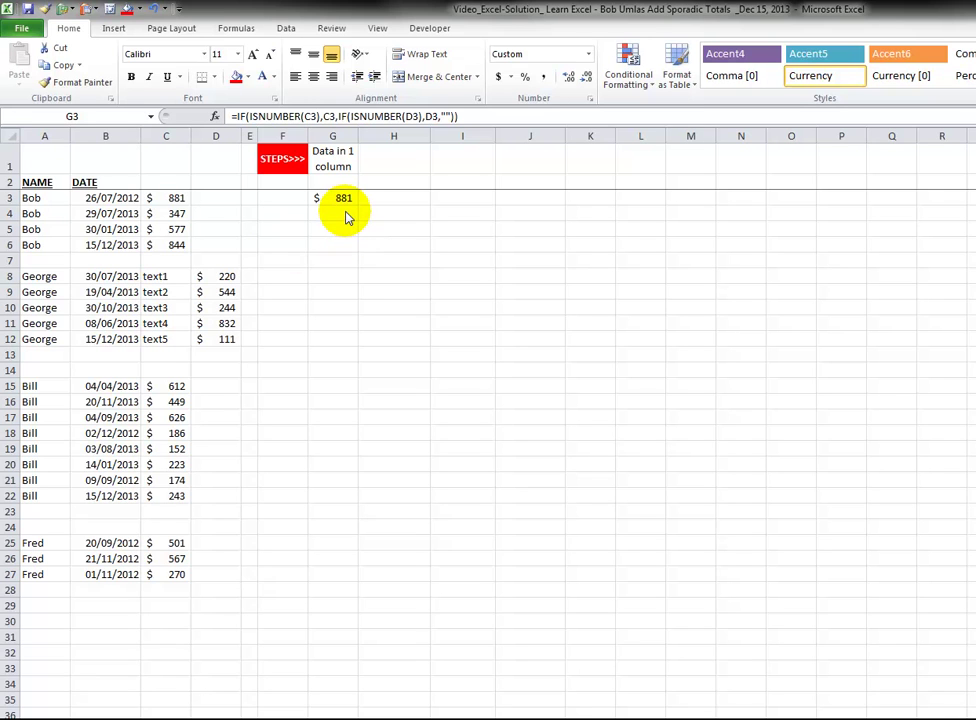
Step: Review the amounts in columns C and D and the Data in 1 column helper cell G3
left_click(168, 133)
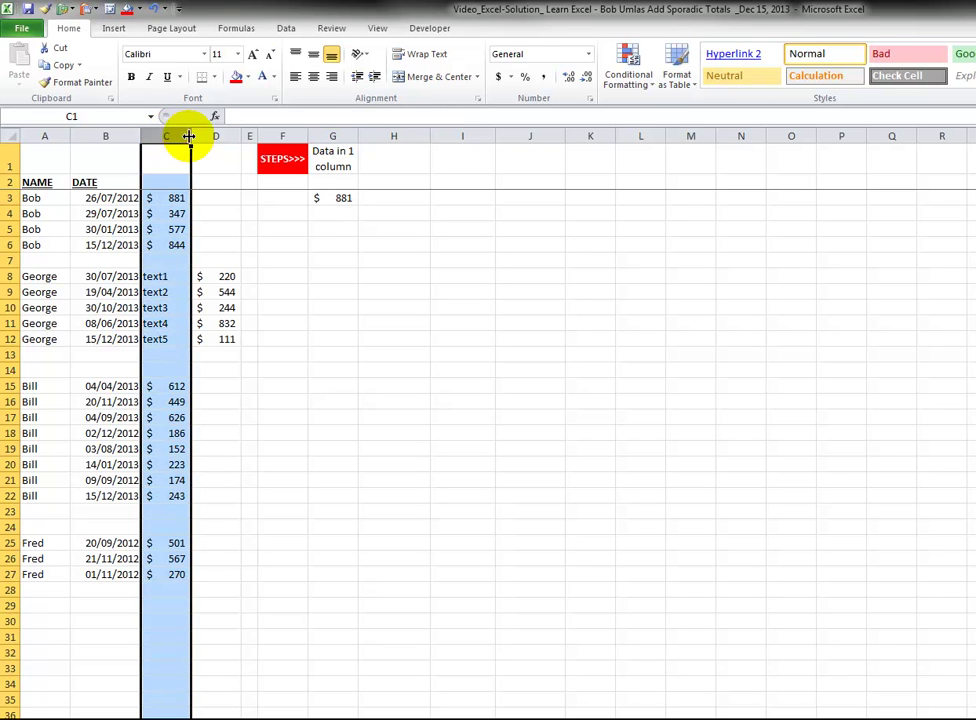
left_click(218, 135)
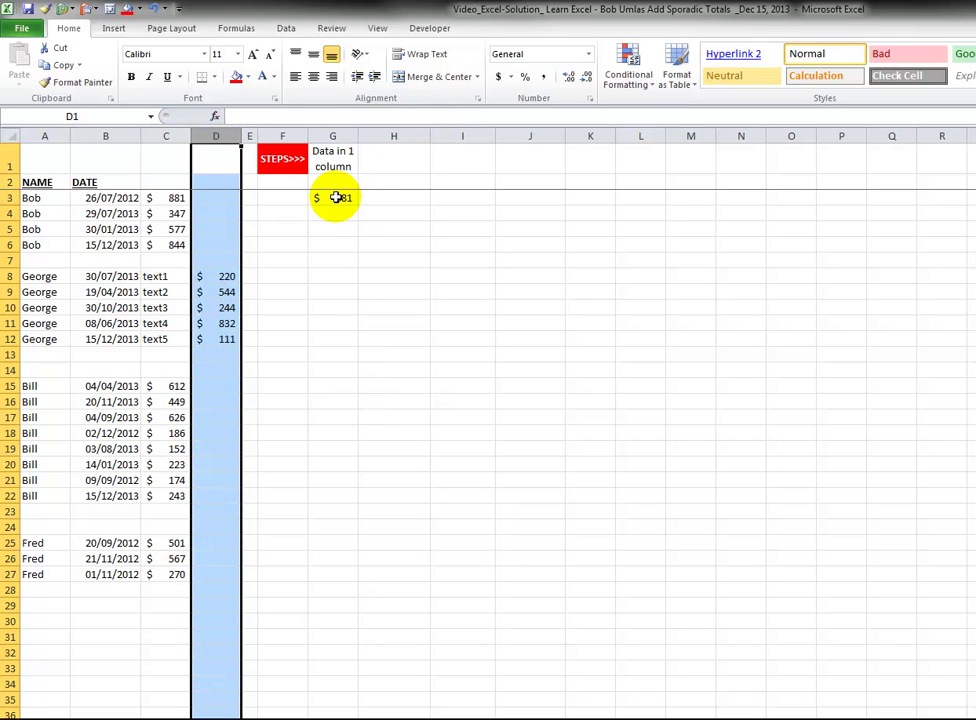
left_click(338, 198)
left_click(334, 135)
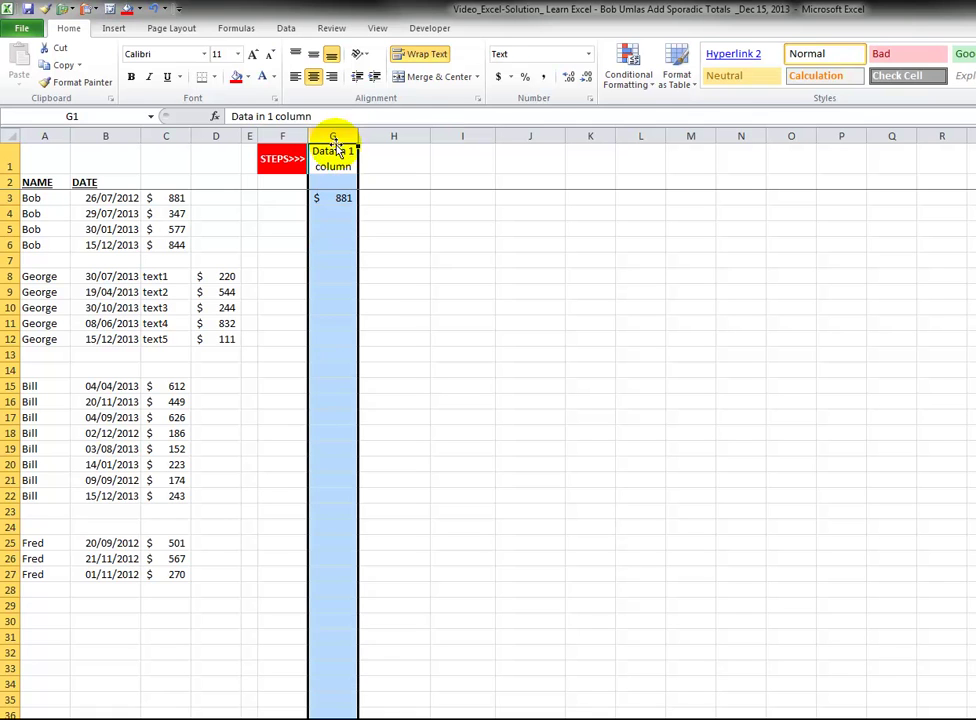
left_click(342, 201)
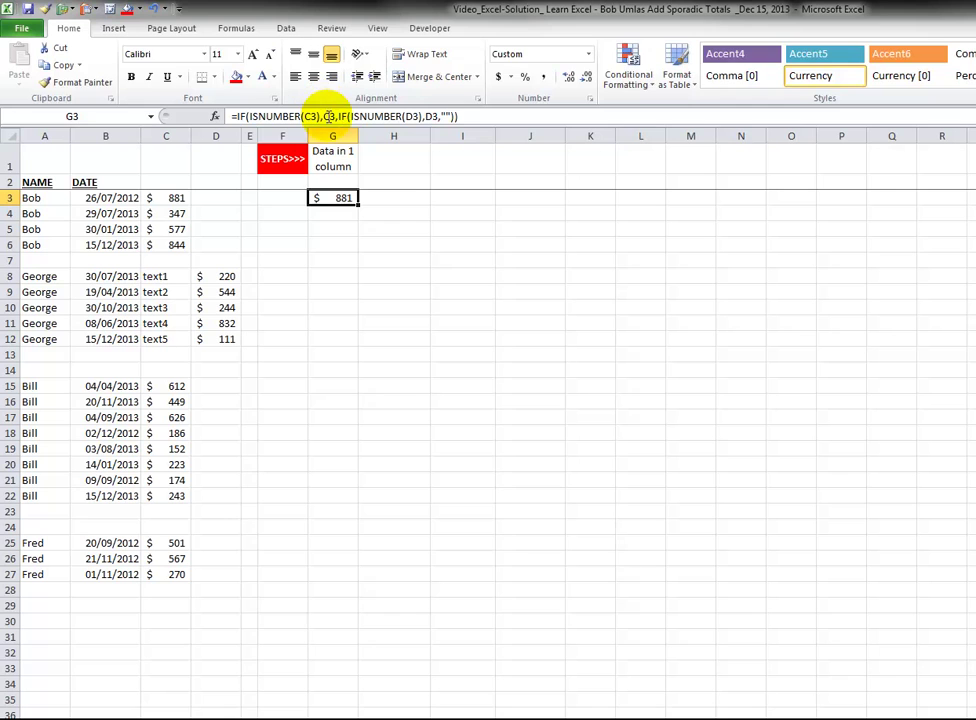
Step: Walk through G3's formula =IF(ISNUMBER(C3),C3,IF(ISNUMBER(D3),D3,"")) and confirm it, showing $881
left_click(327, 113)
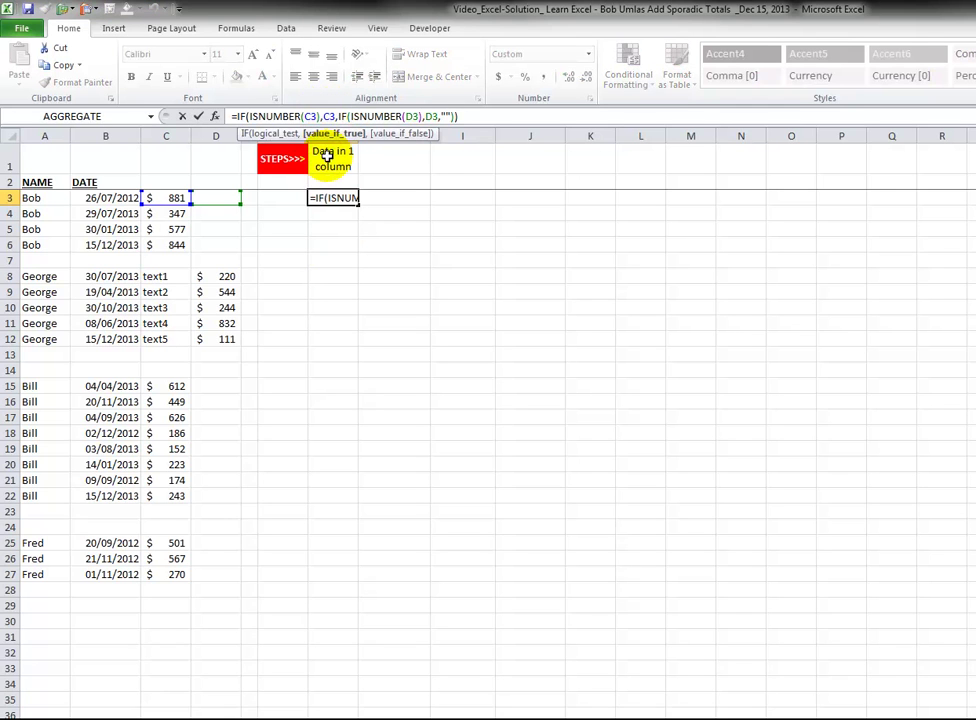
left_click_drag(433, 135, 488, 284)
left_click(303, 116)
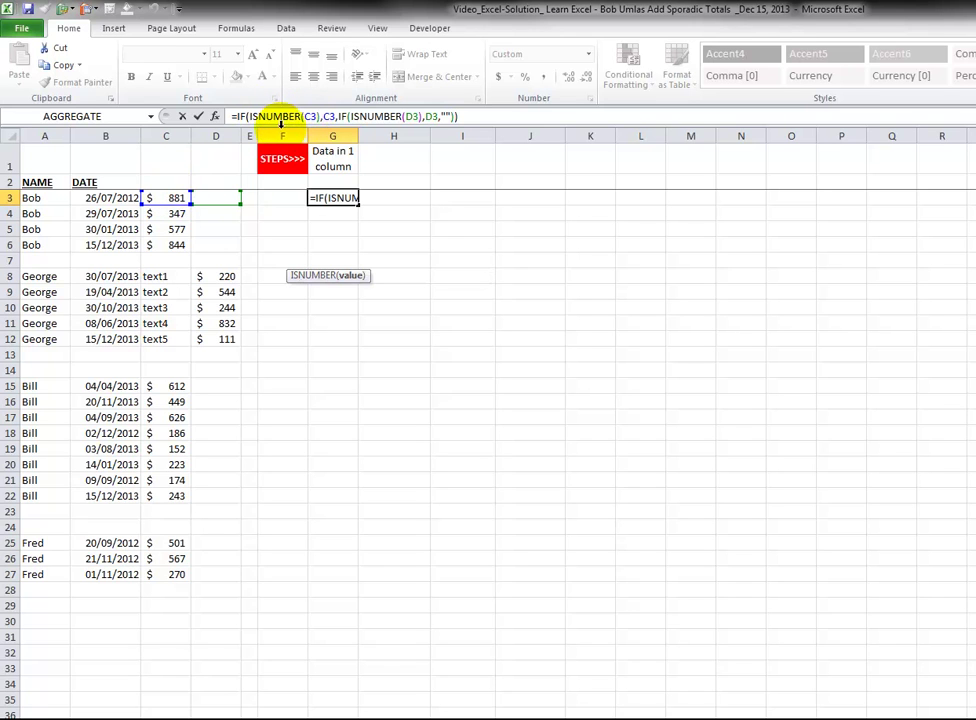
left_click(328, 116)
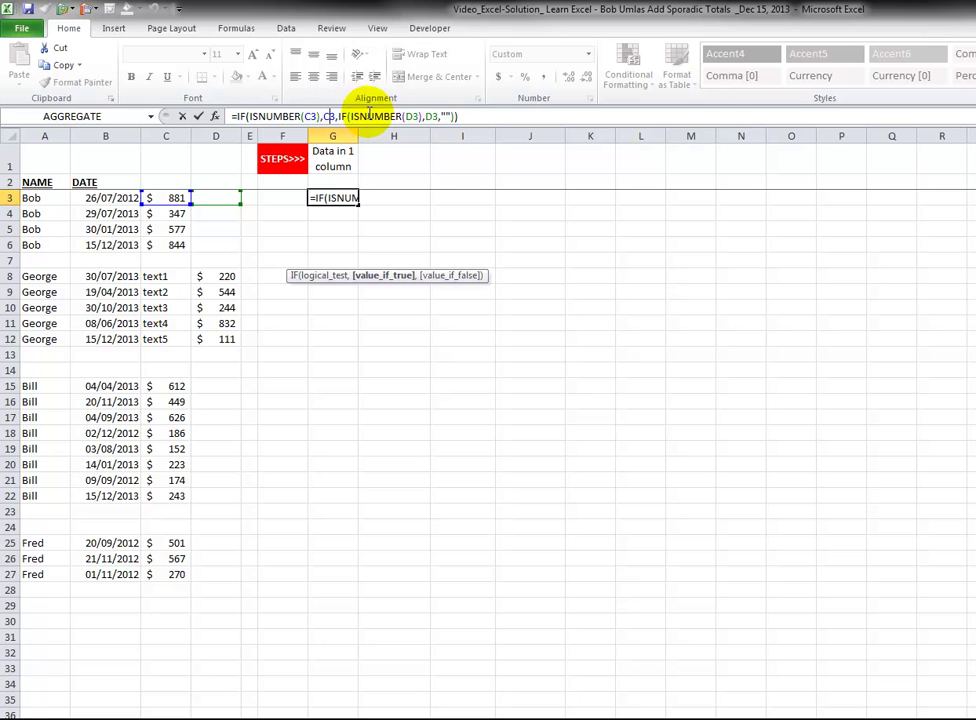
left_click(222, 197)
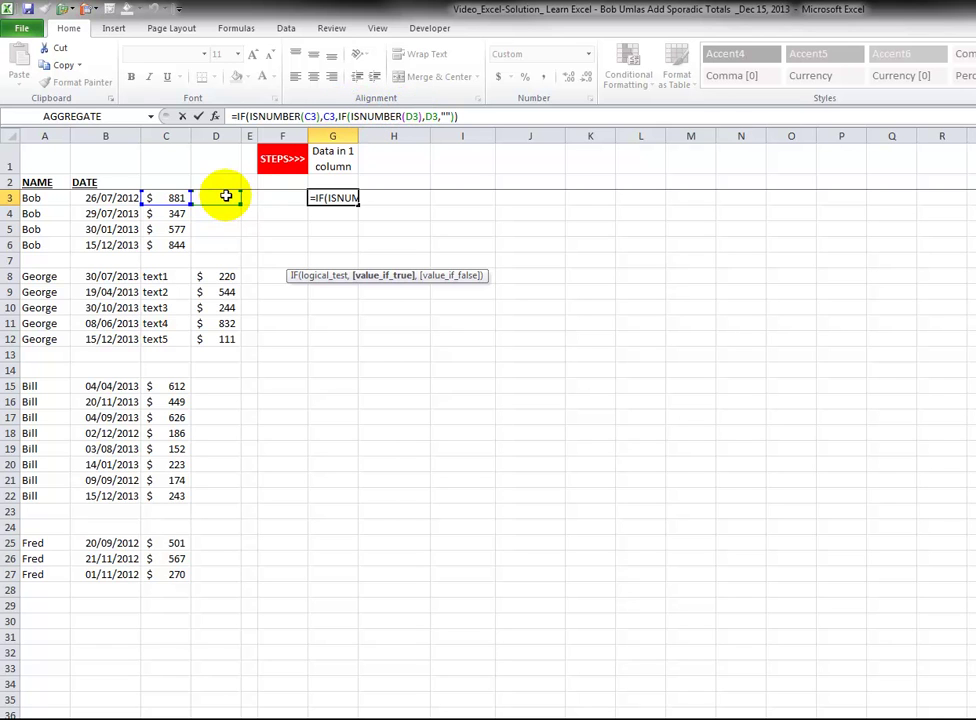
left_click(432, 116)
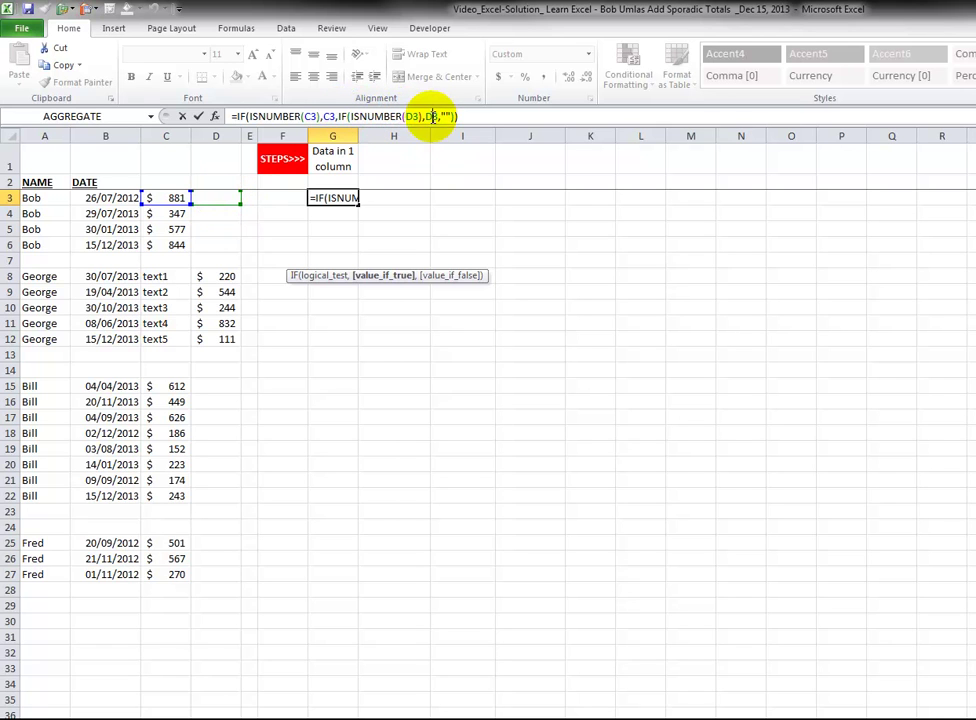
key("ctrl+Return")
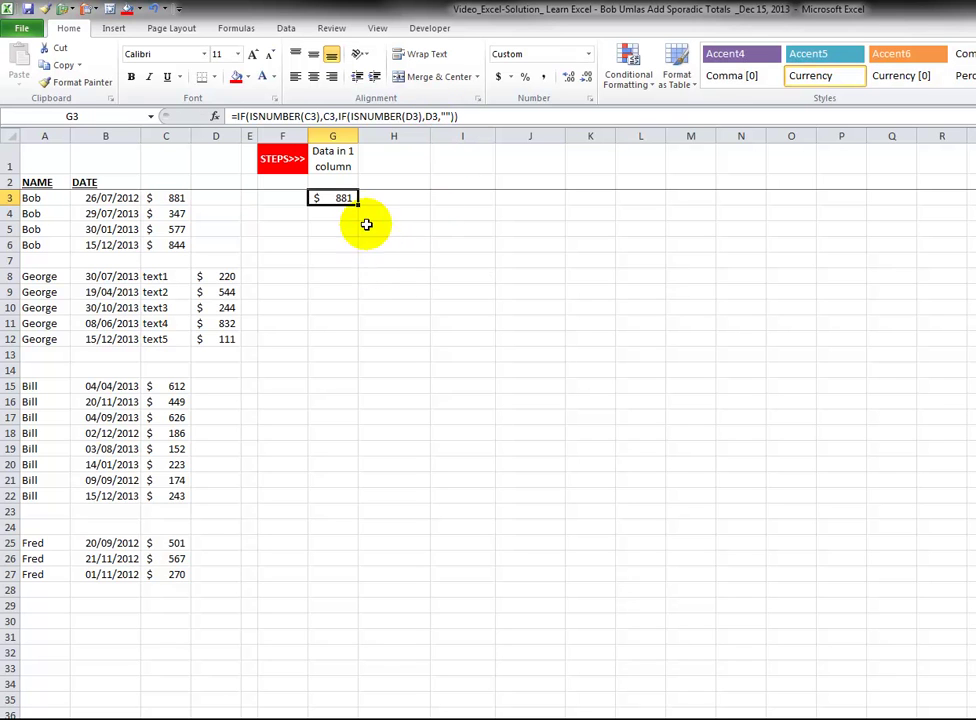
Step: Copy G3's combined-amount formula down column G and compare it with columns C and D
left_click_drag(357, 203, 333, 716)
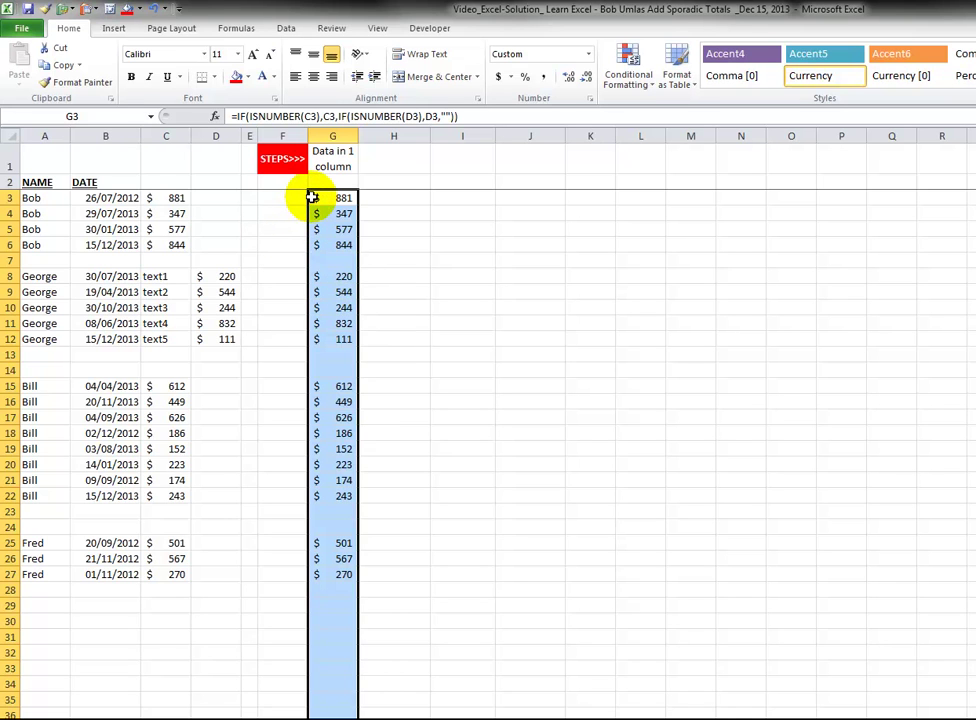
left_click_drag(170, 137, 200, 136)
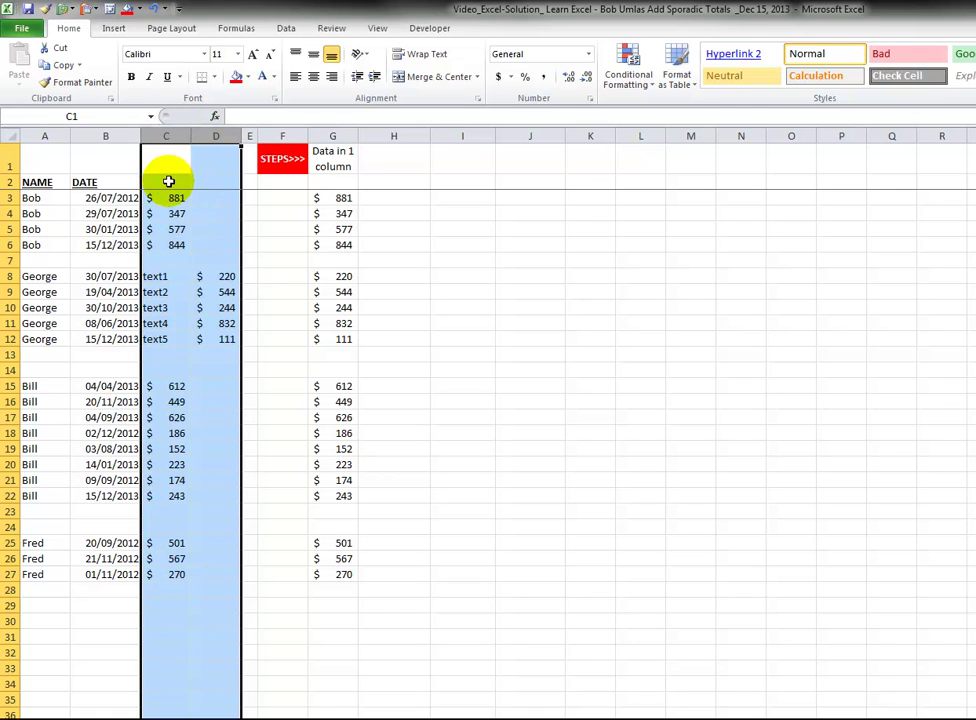
left_click(322, 206)
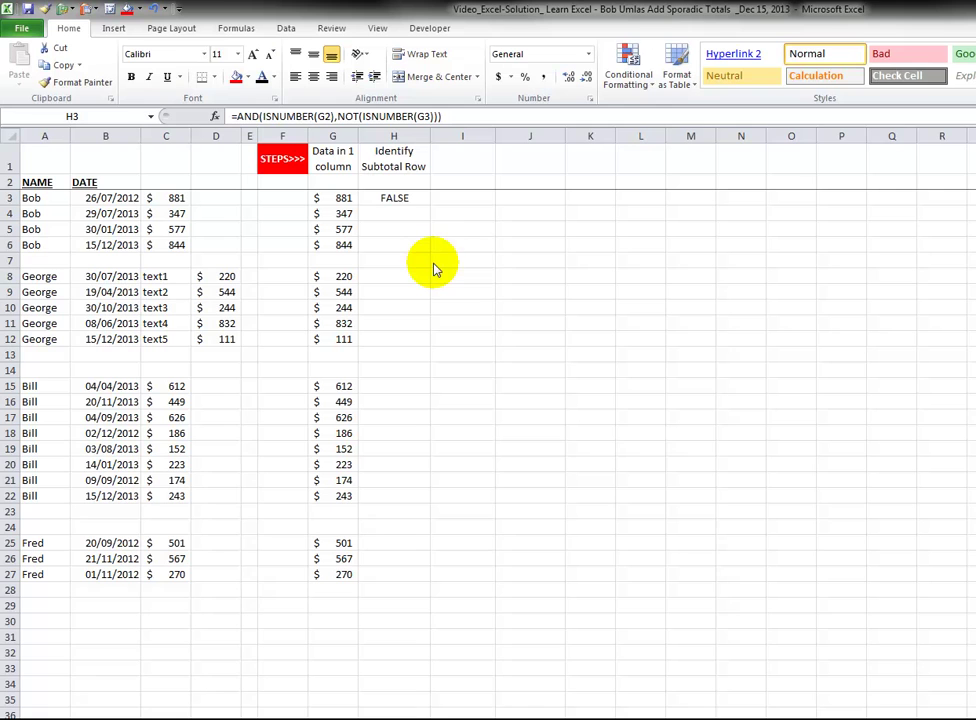
Step: Highlight the blank rows 7, 13, 23 and 28 that separate the name groups
left_click(8, 260)
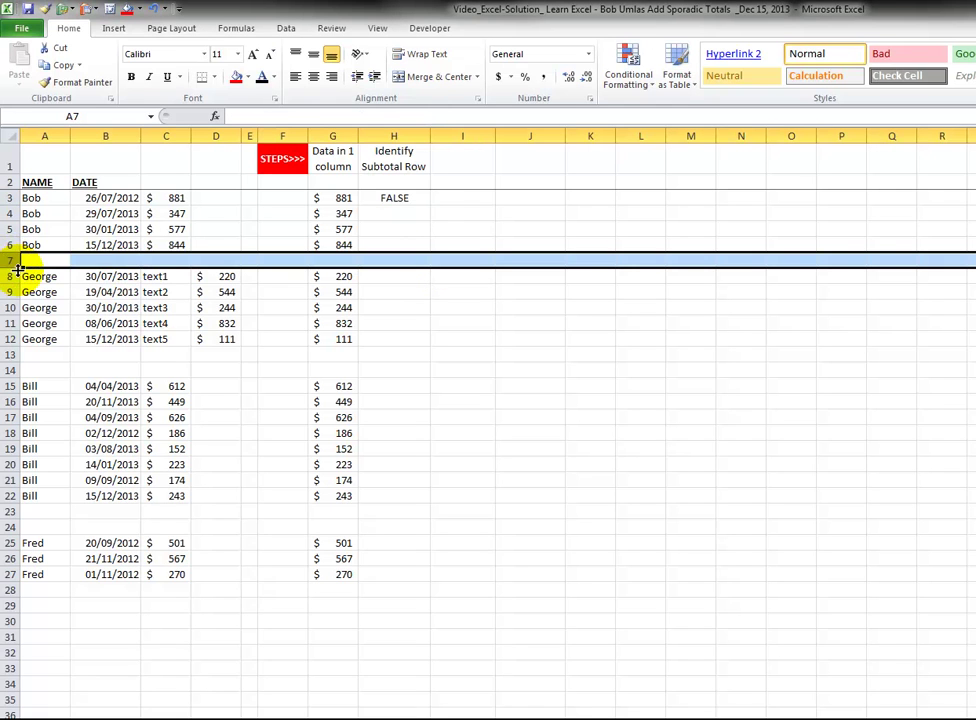
left_click(10, 354)
left_click(12, 511)
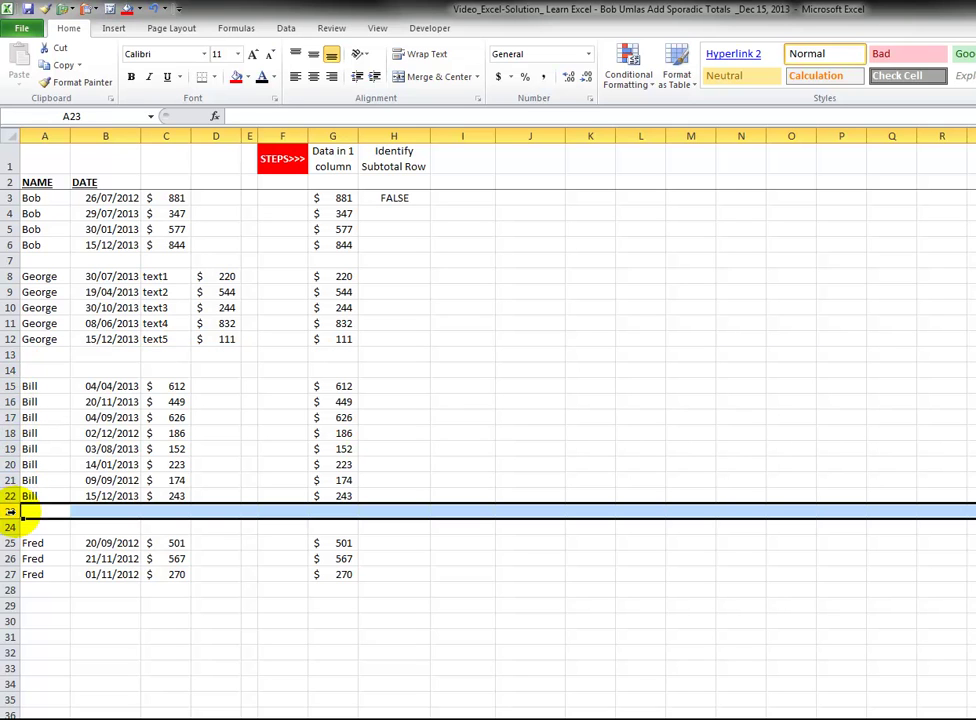
left_click(12, 590)
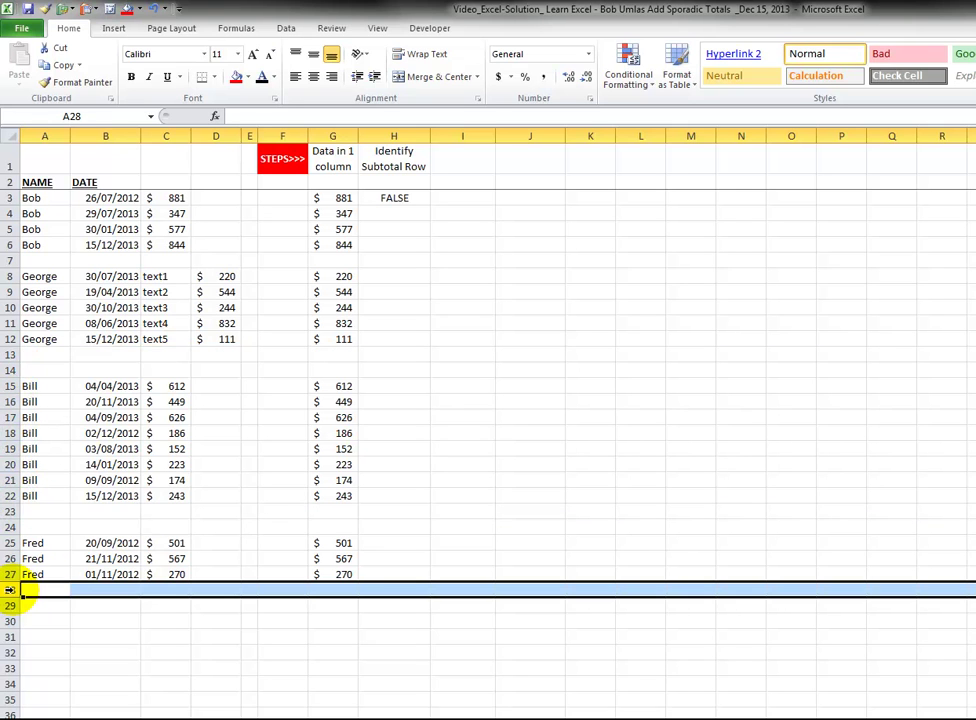
Step: Clear George's 15/12/2013 entry of 111 from A12:D12, leaving row 12 blank
left_click_drag(52, 338, 219, 350)
right_click(219, 350)
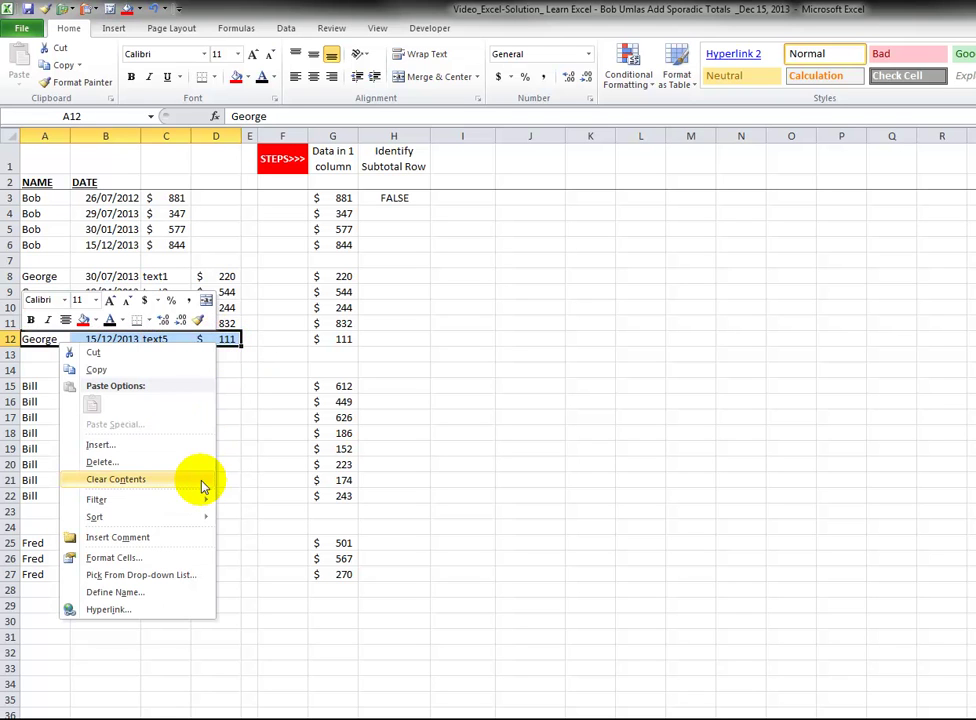
left_click(202, 481)
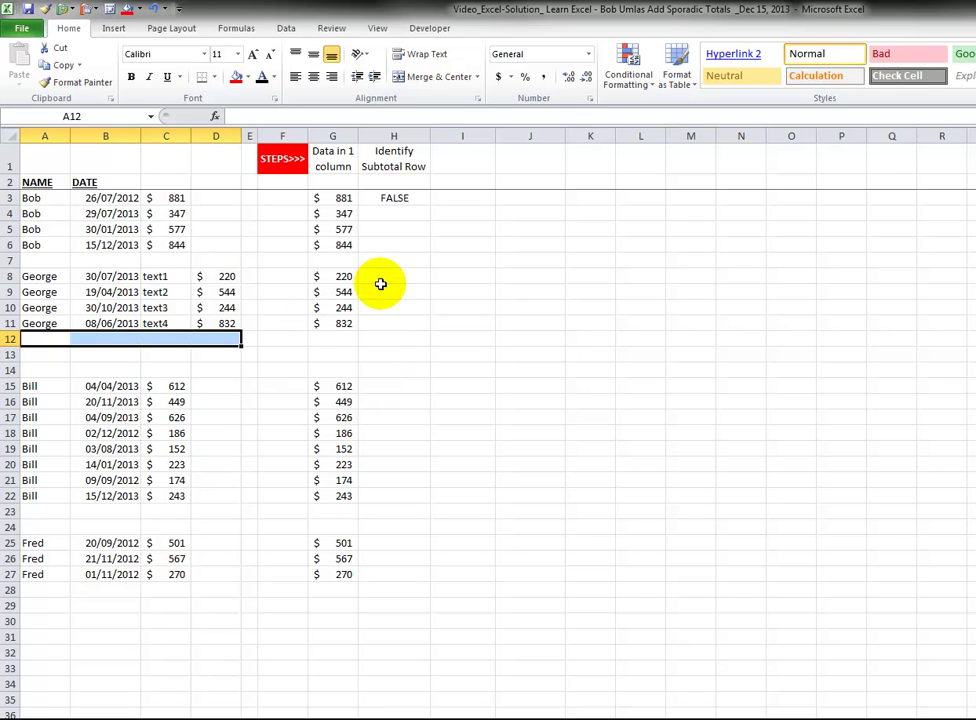
left_click(11, 340)
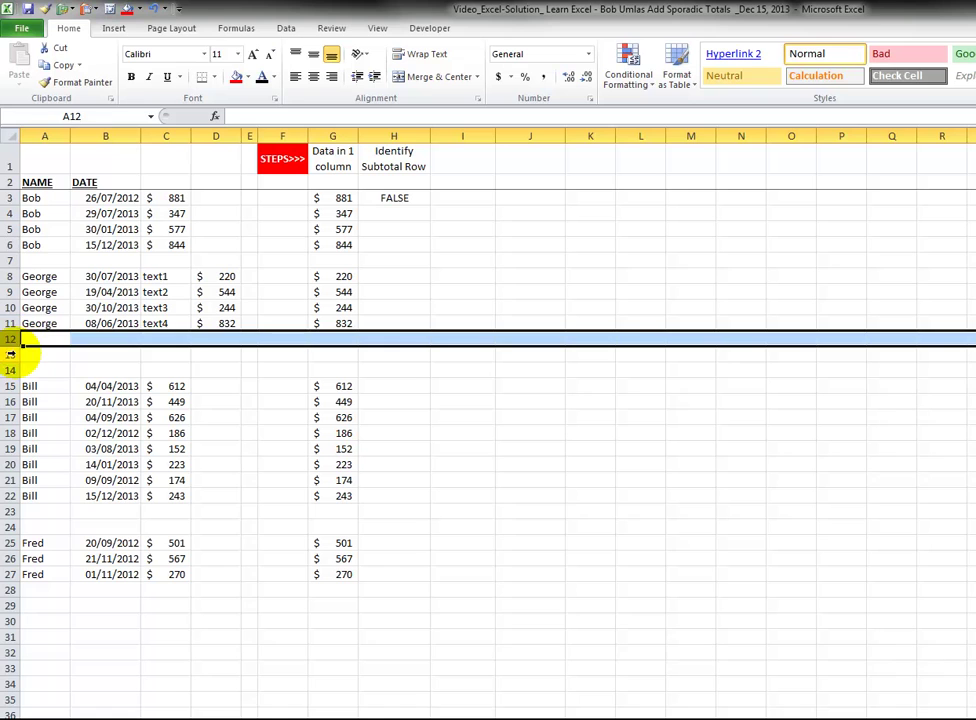
left_click(11, 354)
Step: Walk through H3's flag formula =AND(ISNUMBER(G2),NOT(ISNUMBER(G3))) and confirm it
left_click(393, 197)
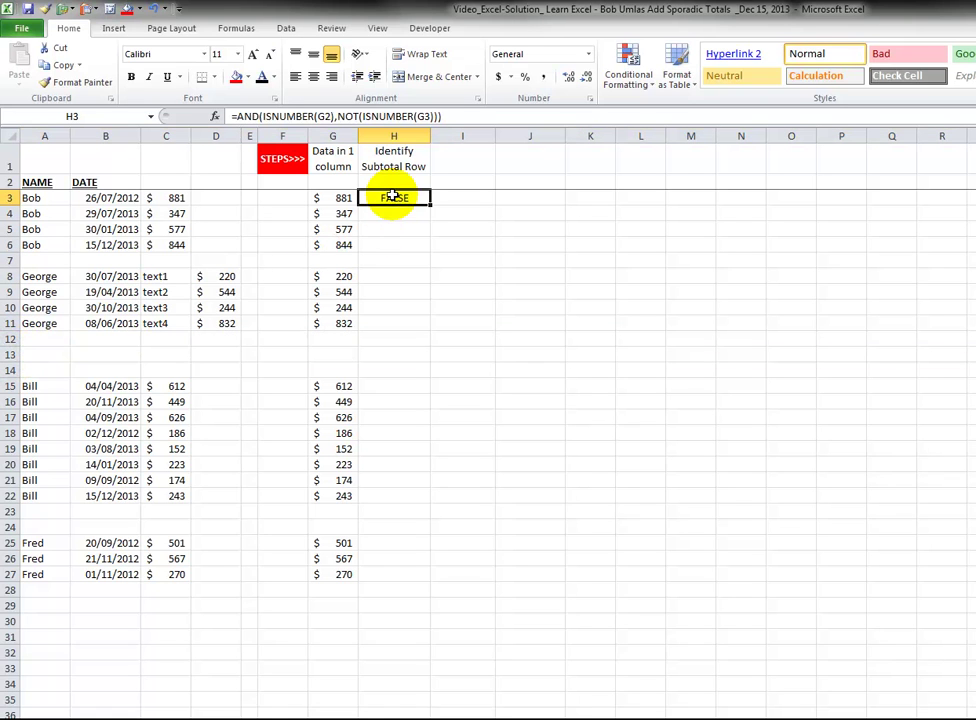
left_click(251, 116)
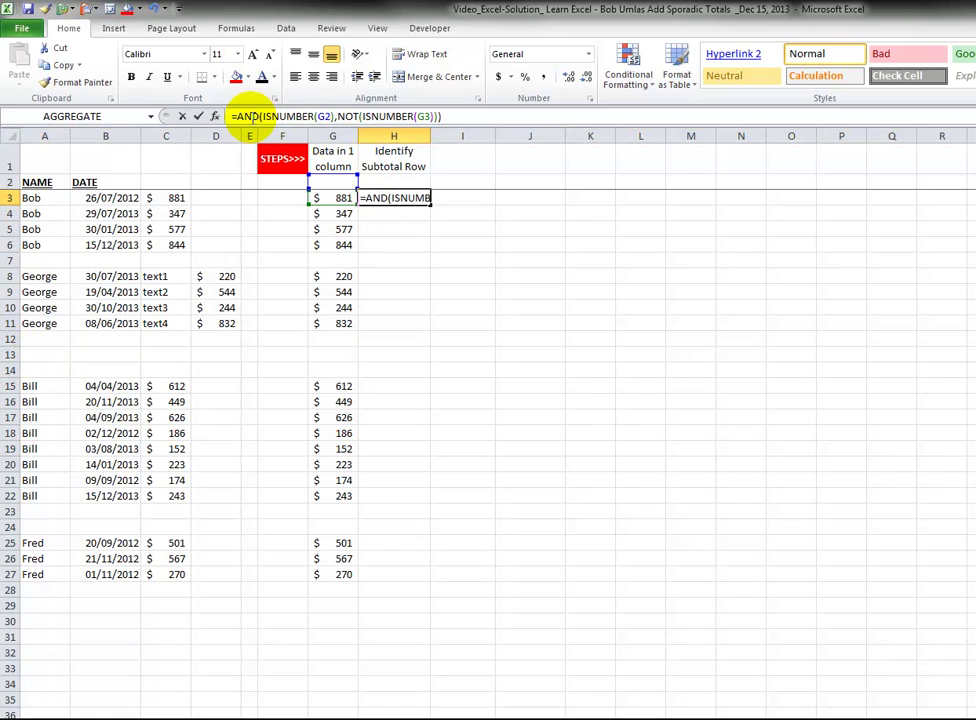
left_click(318, 116)
left_click(285, 134)
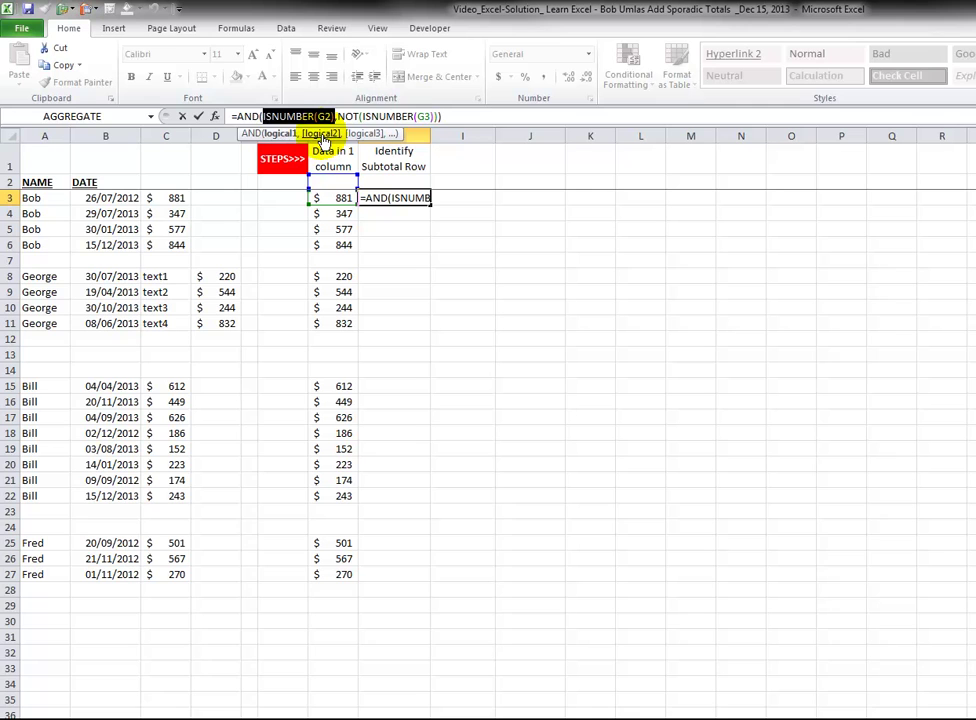
left_click(321, 135)
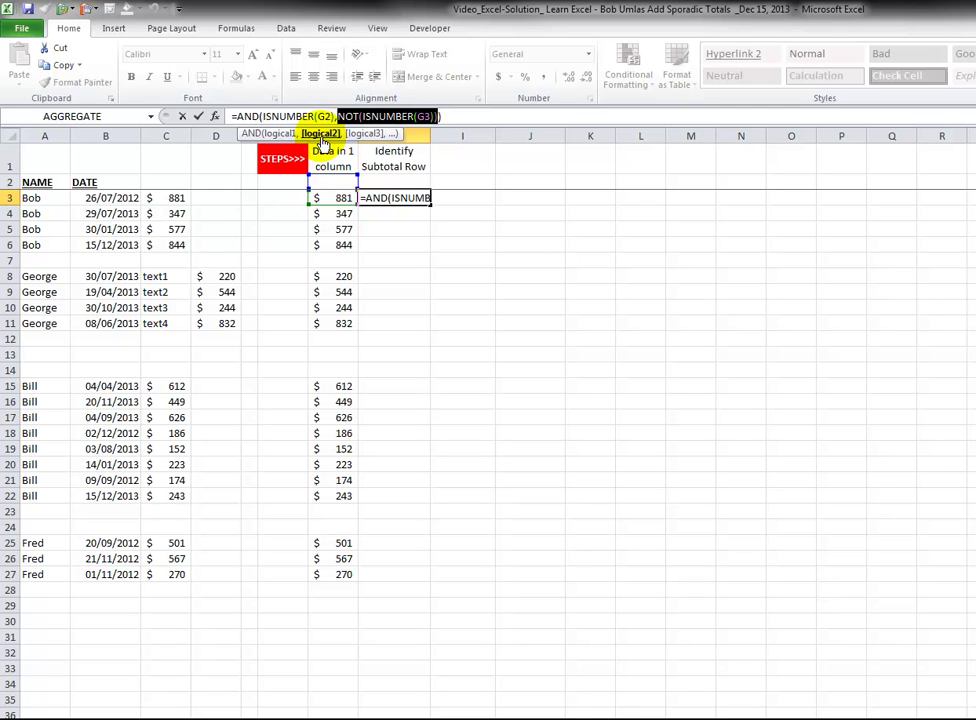
key("ctrl+Return")
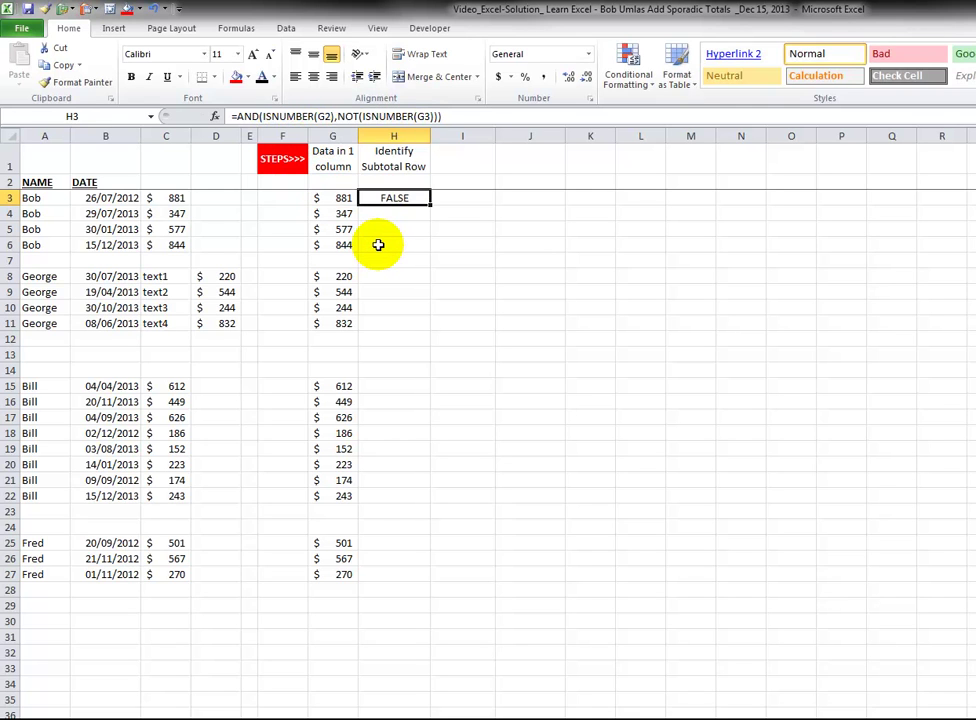
left_click(318, 116)
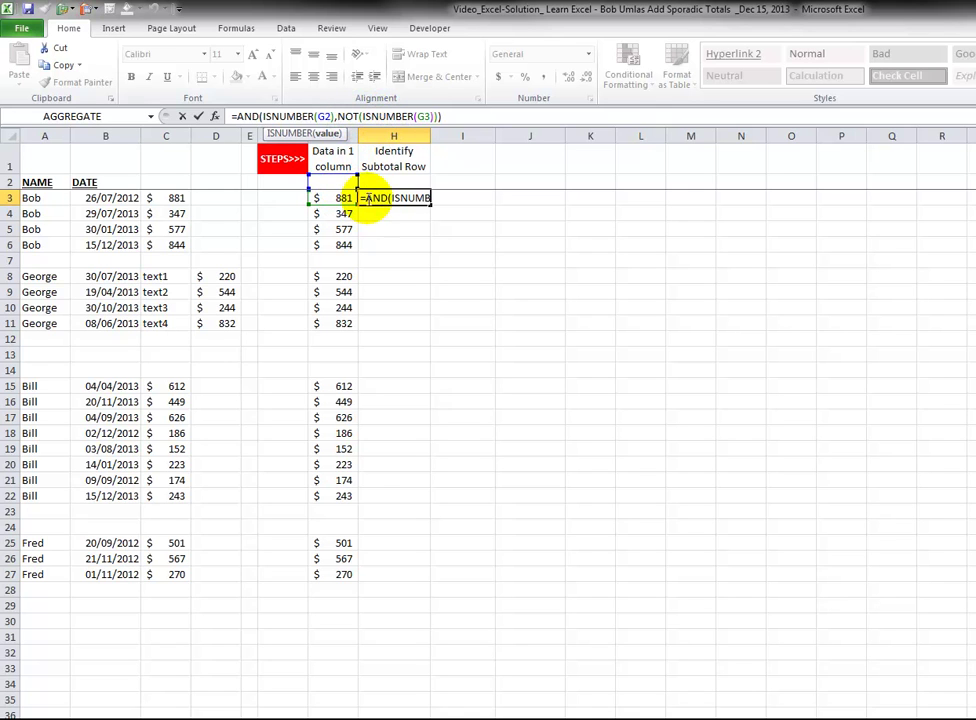
key("ctrl+Return")
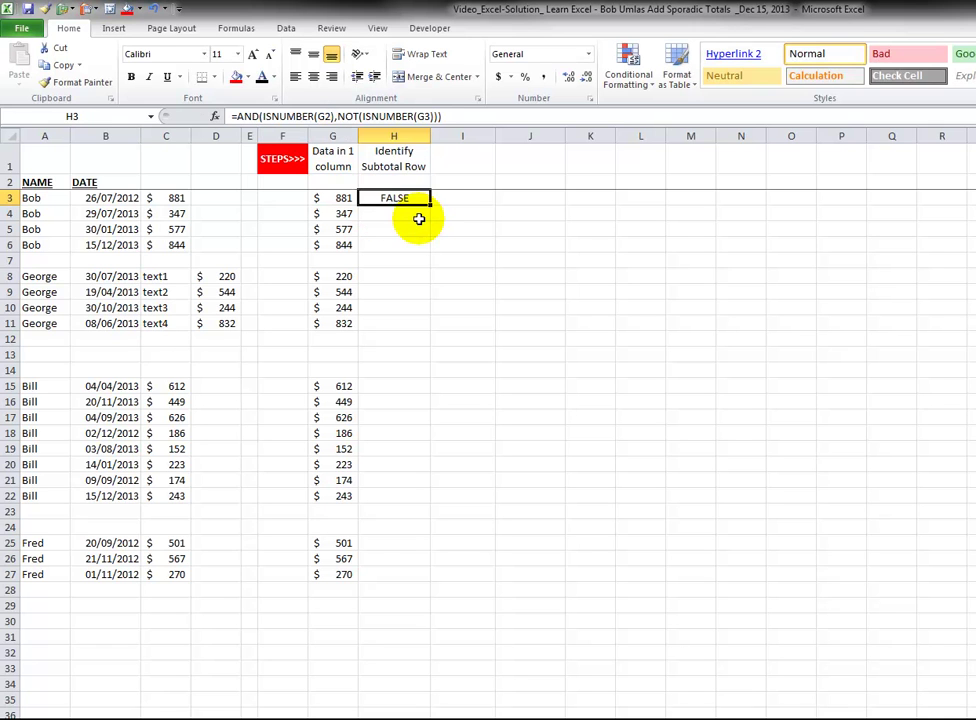
Step: Copy the flag formula down column H and inspect H7's TRUE result
left_click_drag(430, 204, 436, 685)
left_click(396, 264)
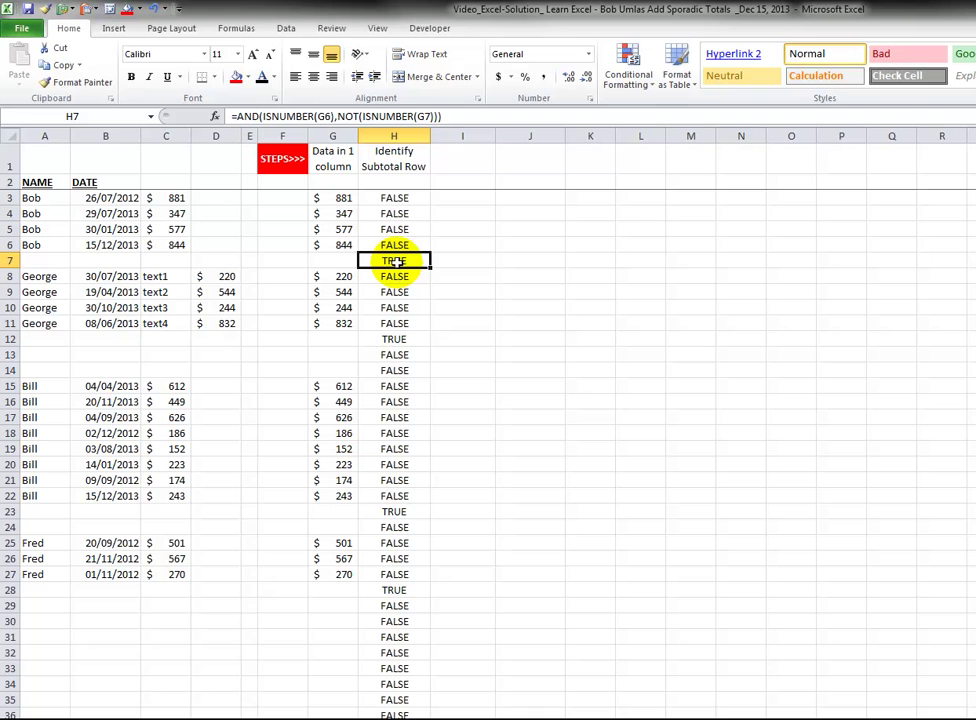
left_click(323, 115)
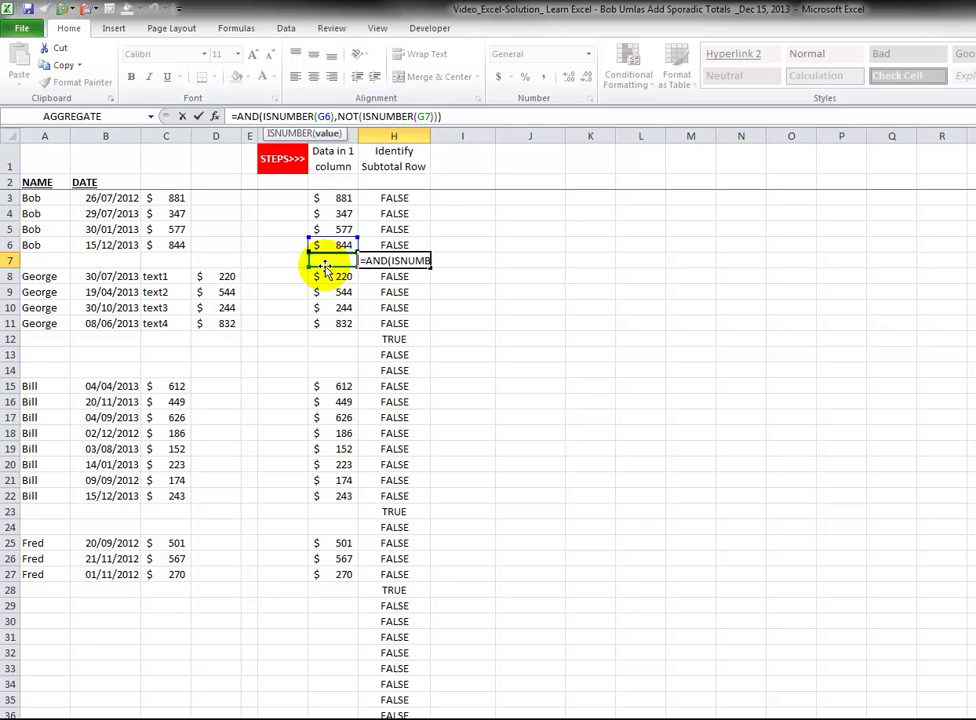
key("ctrl+Return")
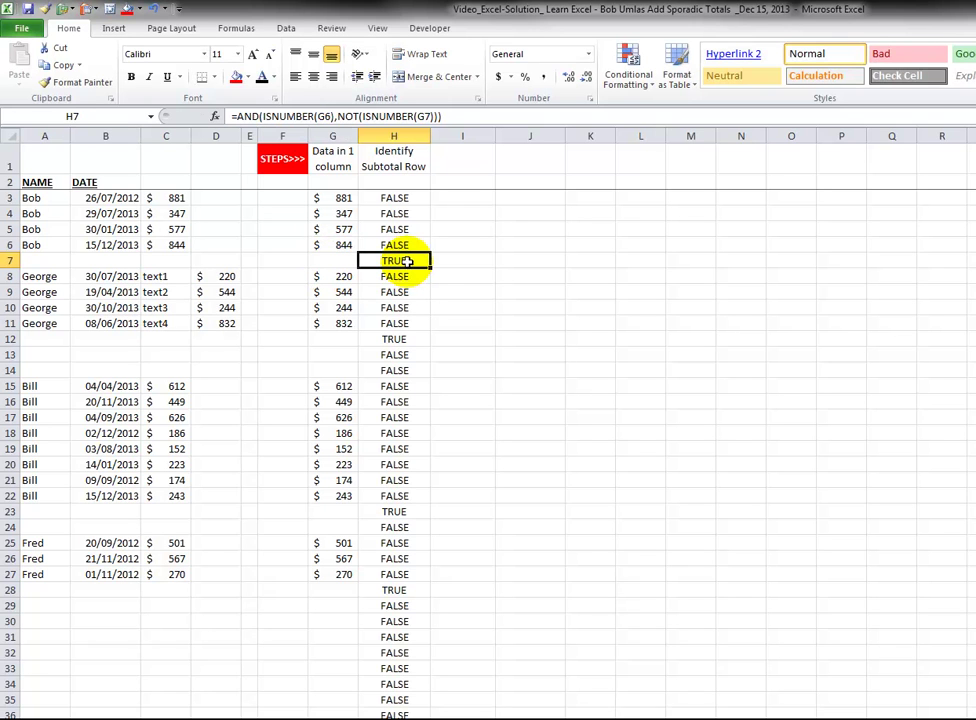
Step: Check the subtotal flags in H12, H23 and H28
left_click(403, 340)
left_click(403, 512)
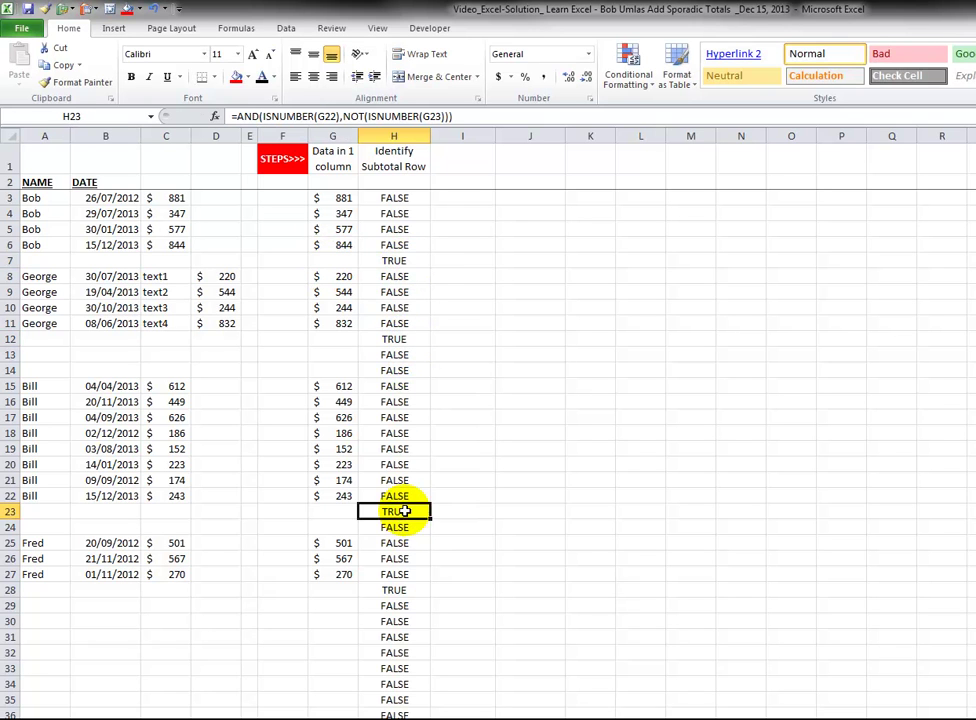
left_click(400, 590)
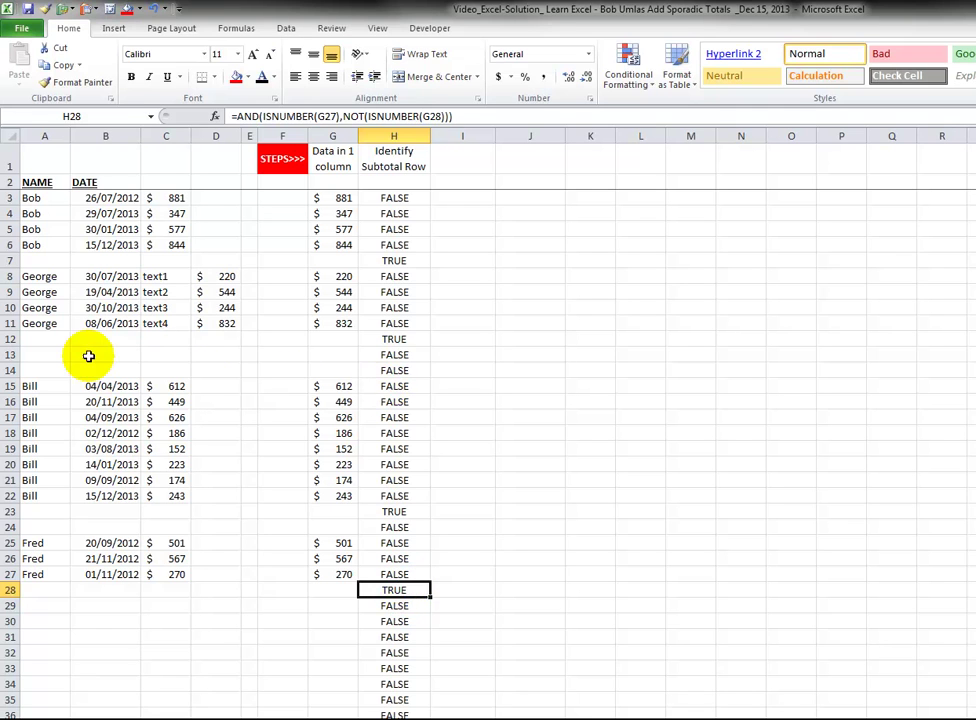
Step: Add a George row in A12:D12 with today's date, text5 and 888, moving the TRUE flag to H13
left_click(62, 341)
type("george")
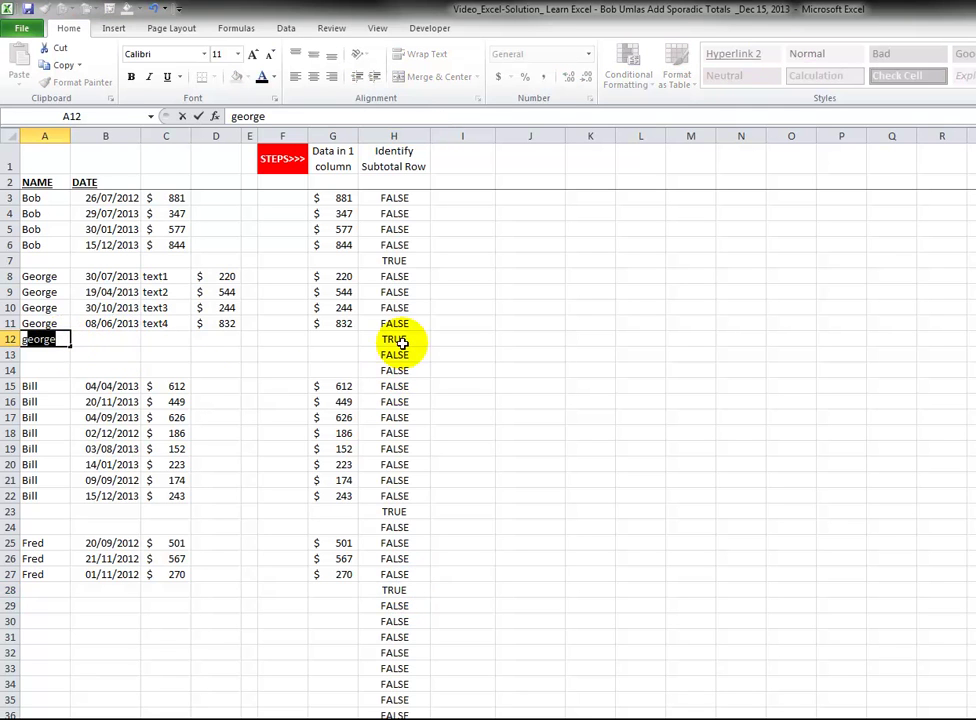
left_click(111, 341)
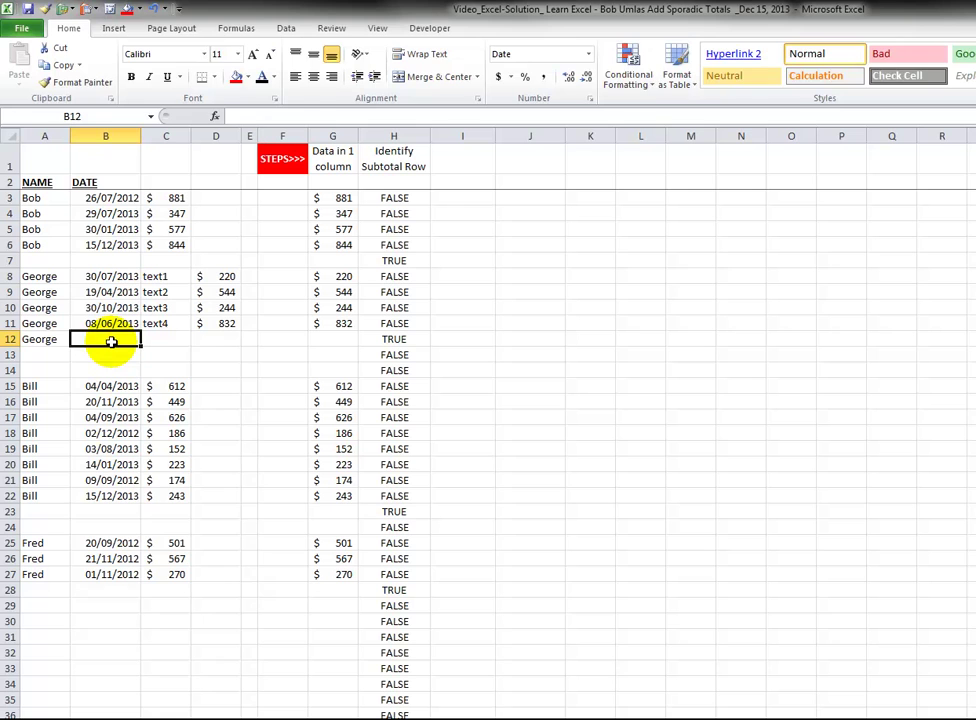
key("ctrl+semicolon")
key("Tab")
type("text")
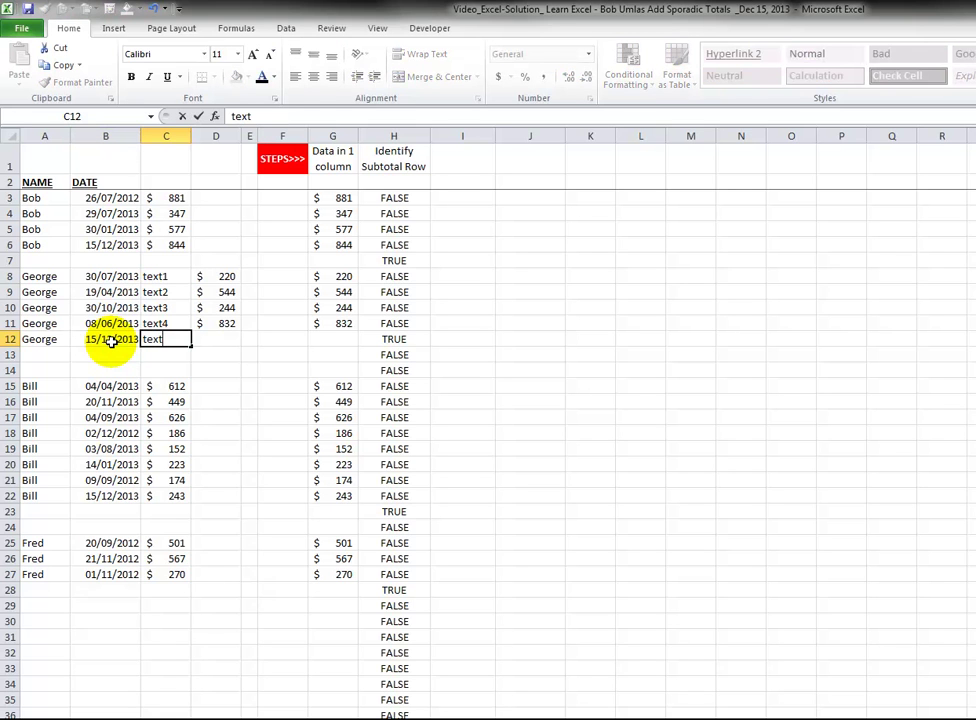
key("Tab")
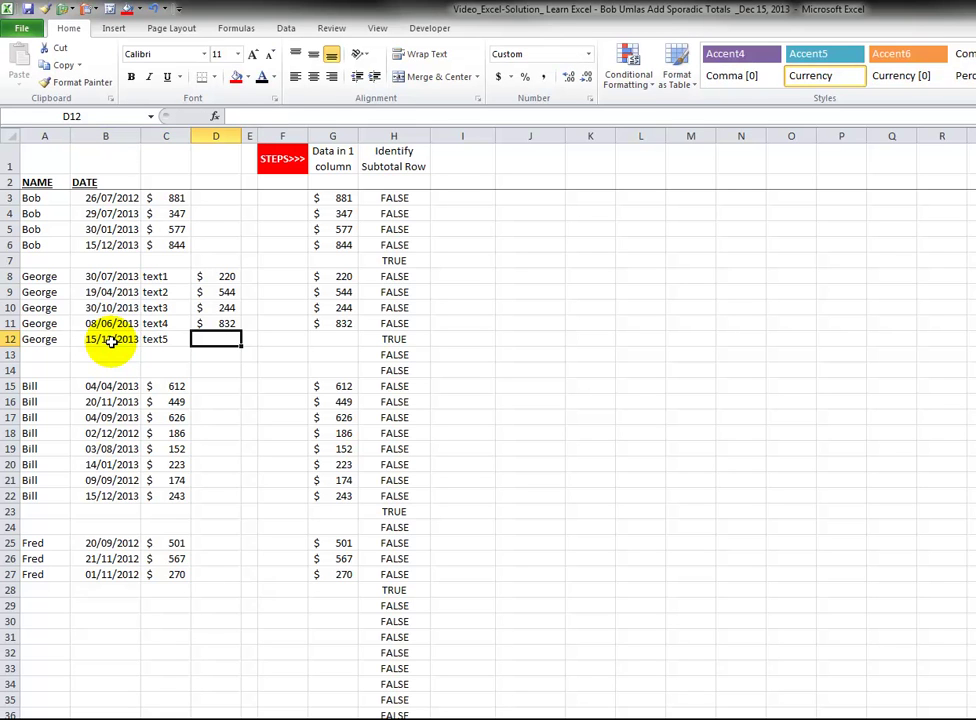
type("888")
key("Return")
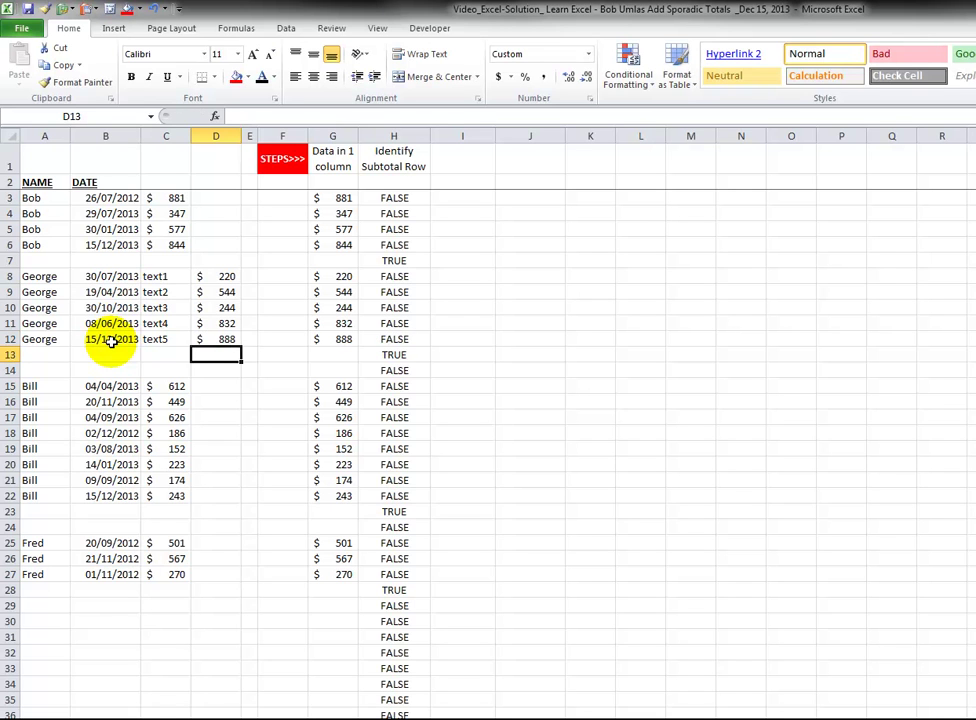
left_click(405, 339)
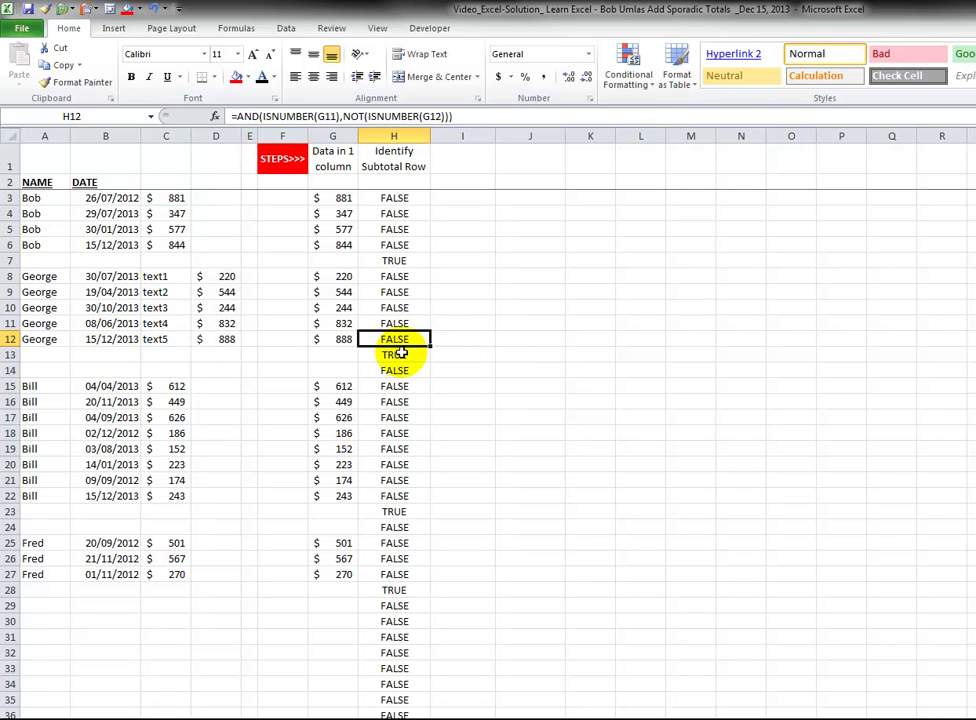
left_click(400, 354)
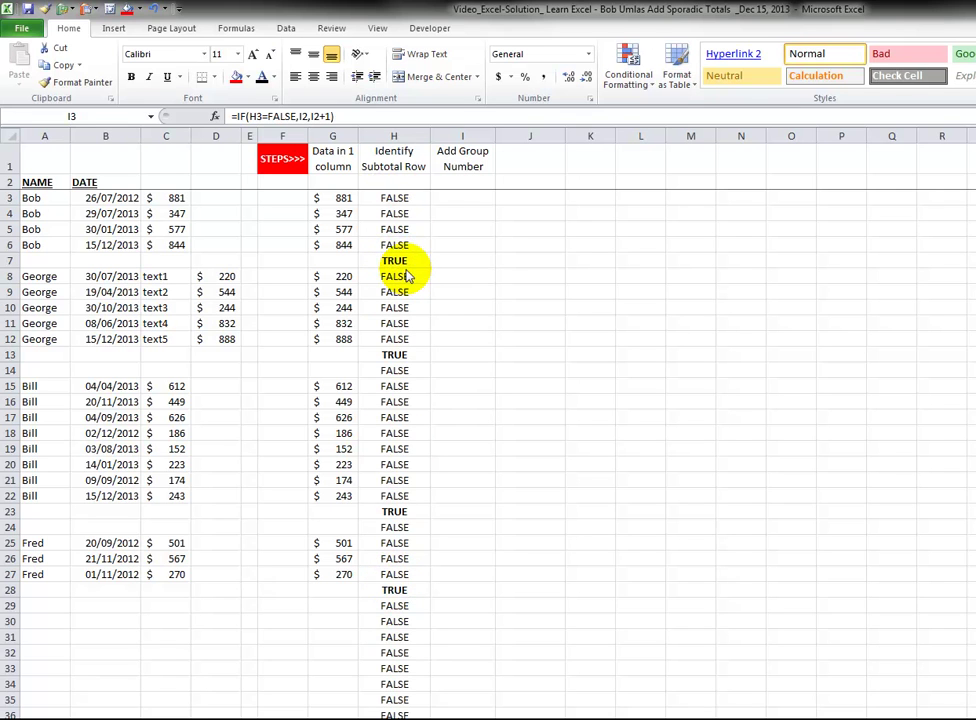
Step: Show group number 1 in I3 and apply a font color so I2's seed value 1 is visible
left_click(455, 198)
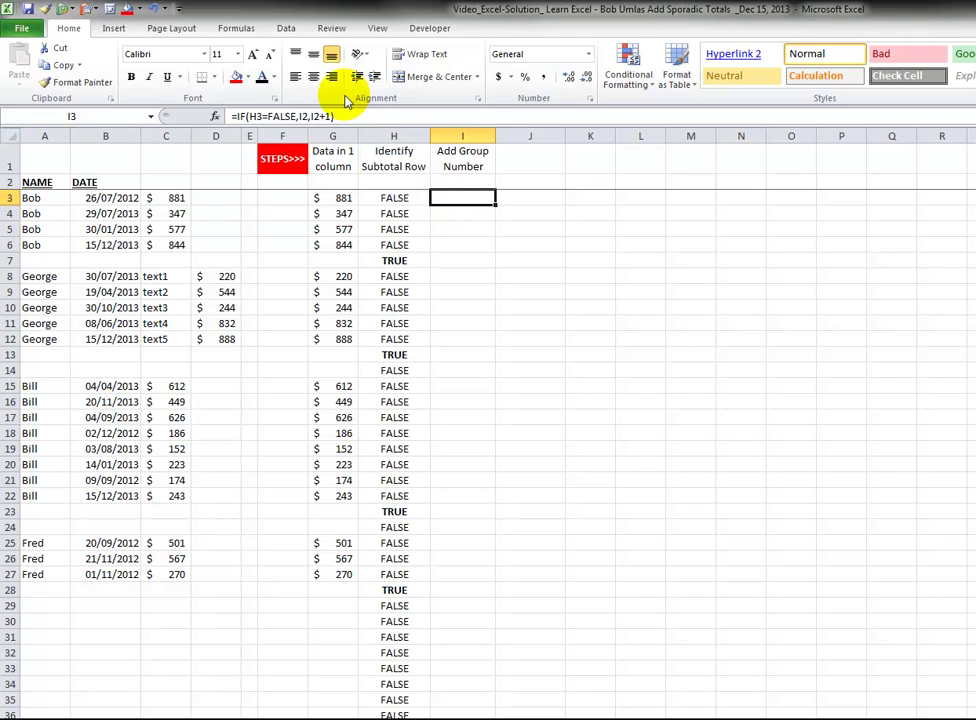
left_click(260, 79)
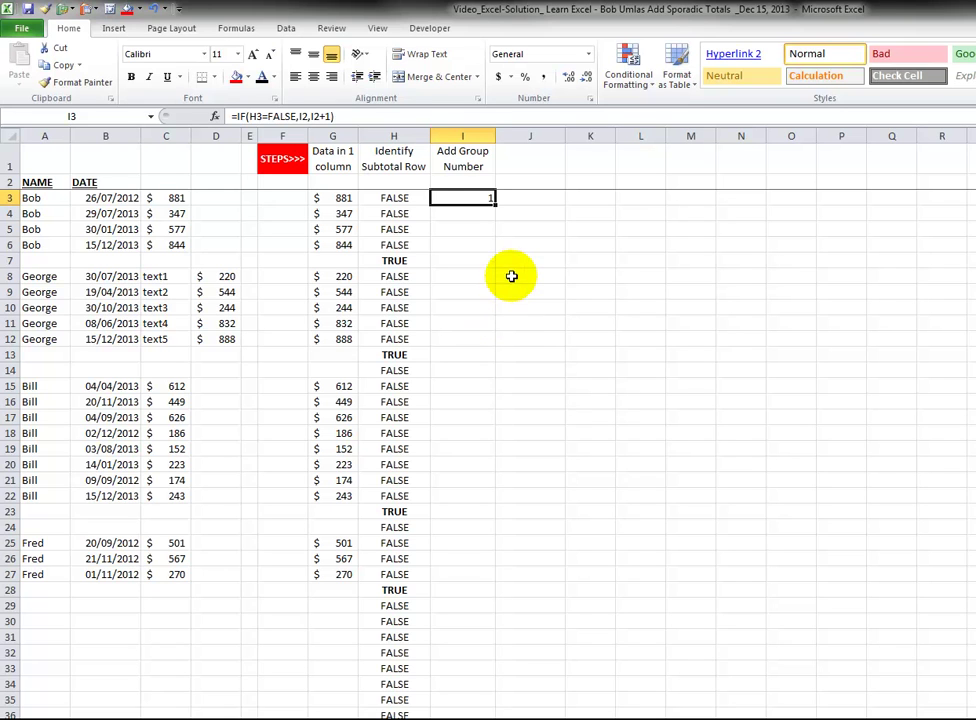
left_click(453, 181)
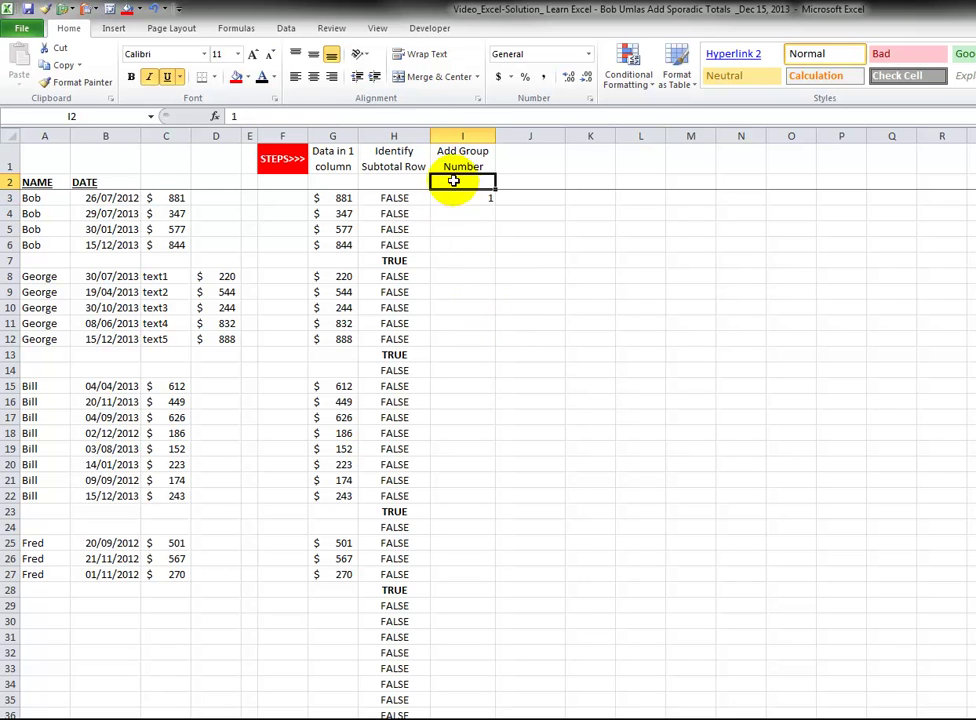
left_click(262, 78)
left_click(463, 213)
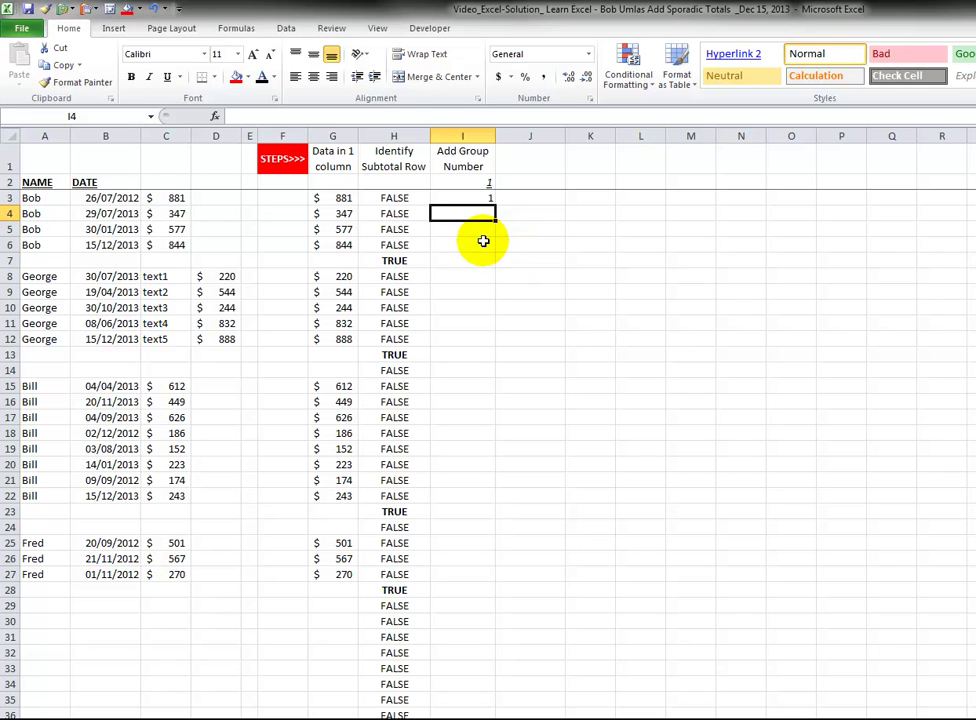
Step: Walk through I3's formula =IF(H3=FALSE,I2,I2+1) argument by argument and confirm it, returning 1
left_click(481, 199)
left_click(285, 116)
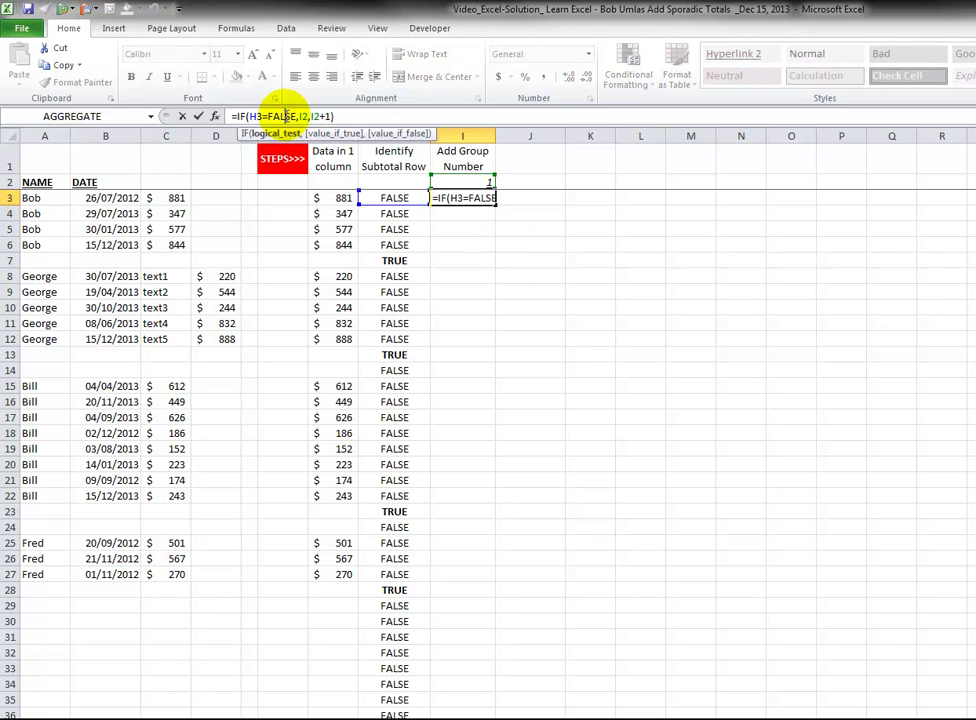
left_click_drag(435, 131, 682, 344)
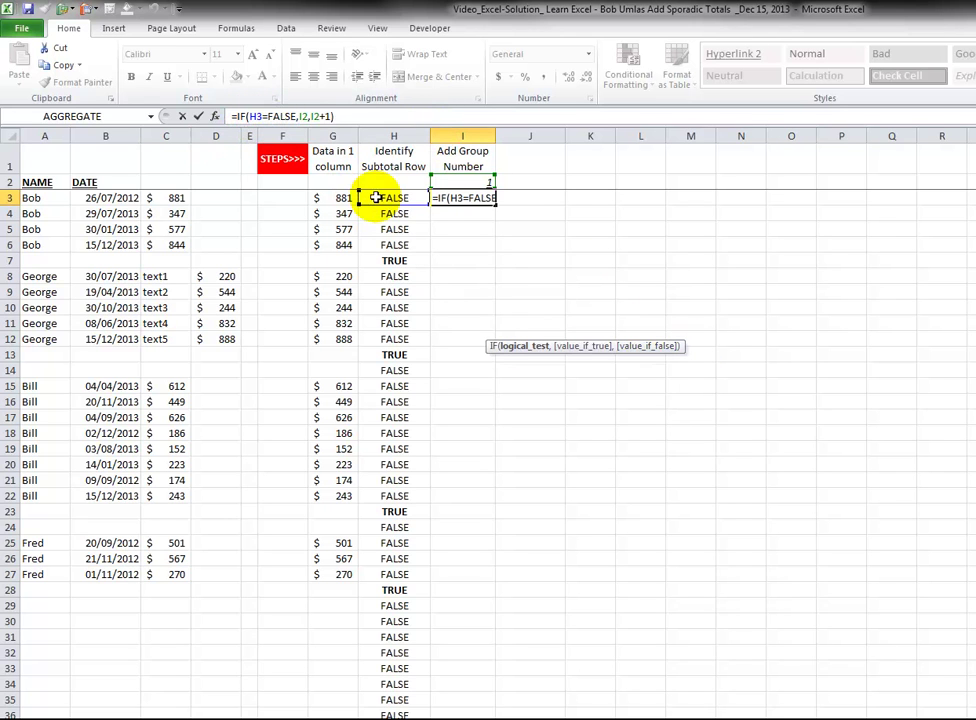
left_click(306, 117)
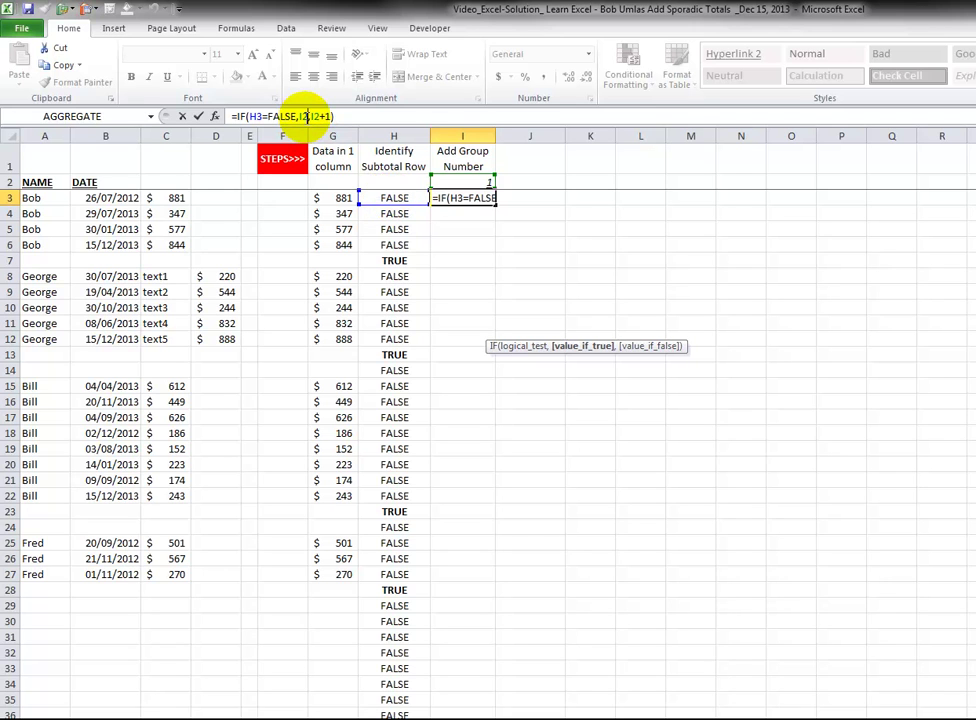
left_click(484, 185)
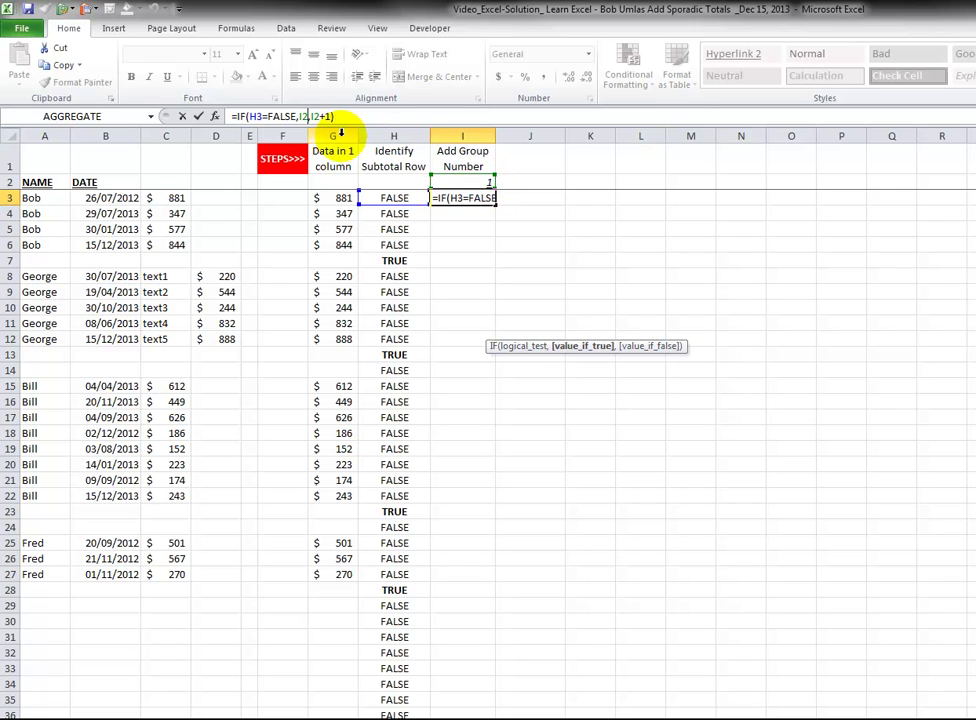
left_click(258, 117)
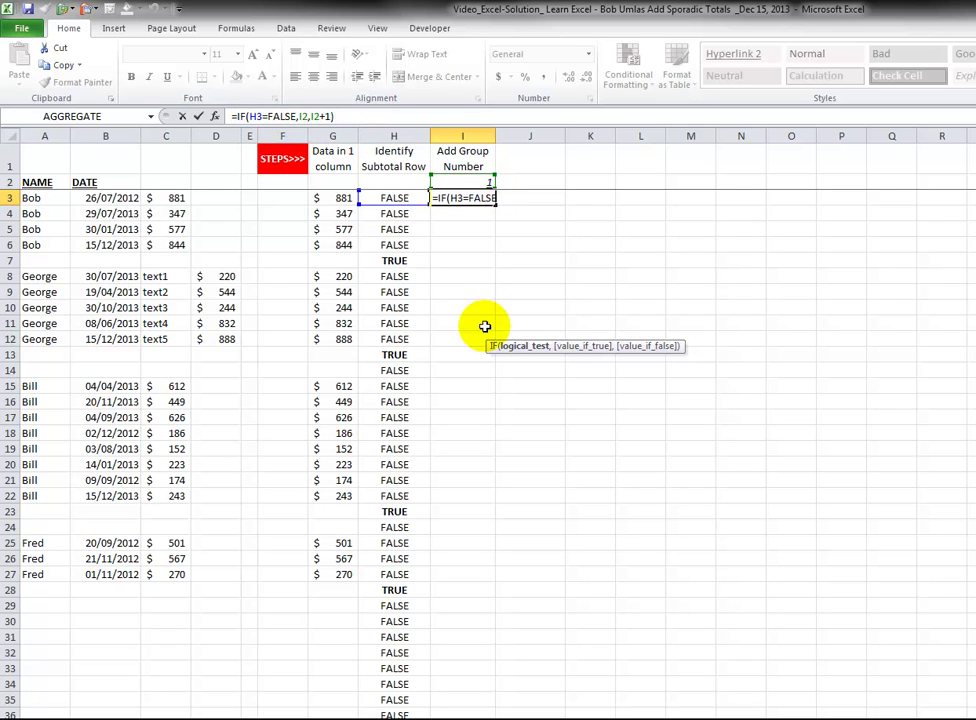
left_click(532, 352)
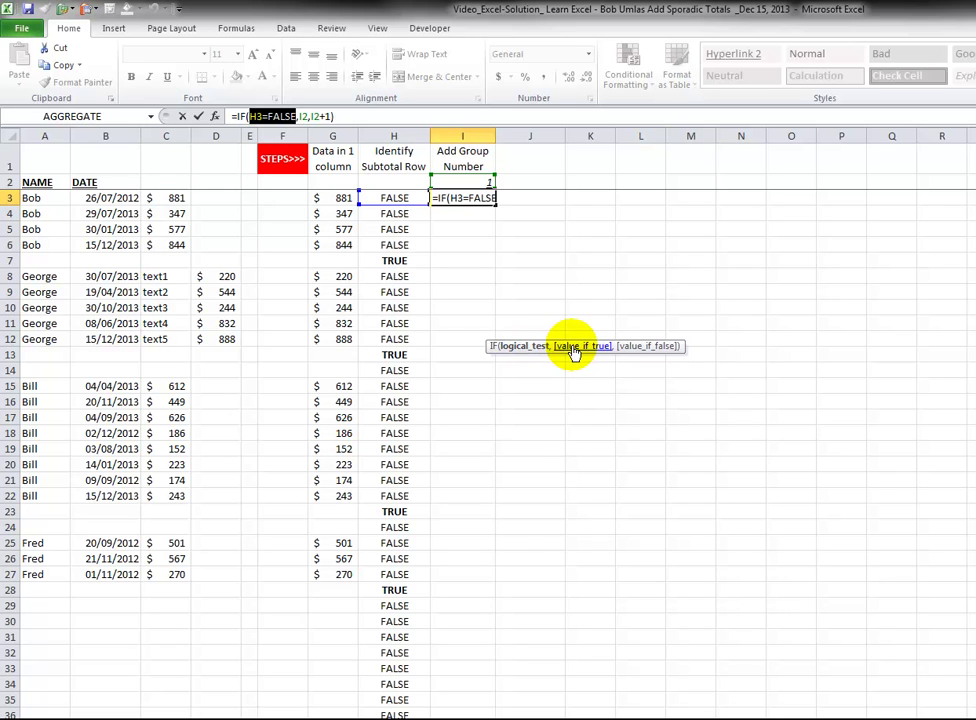
left_click(573, 350)
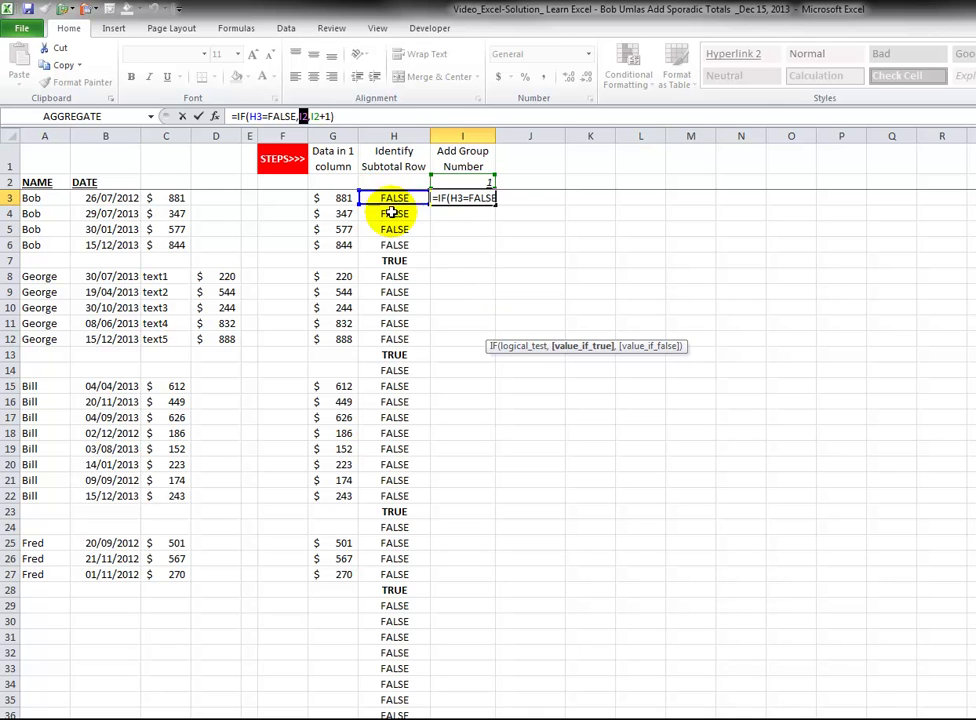
left_click(648, 346)
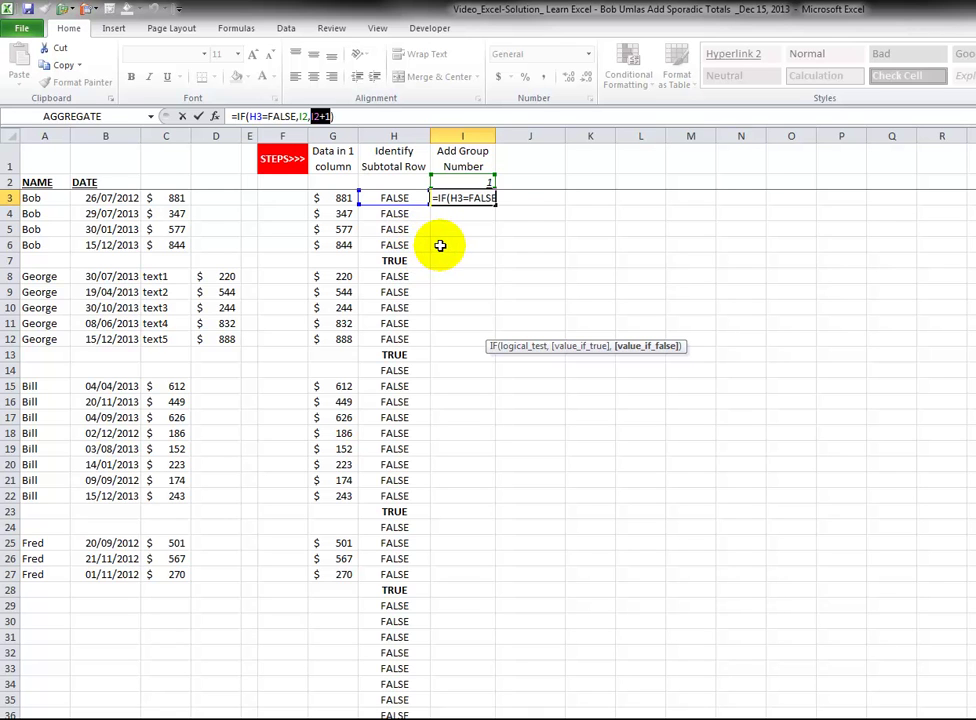
key("ctrl+Return")
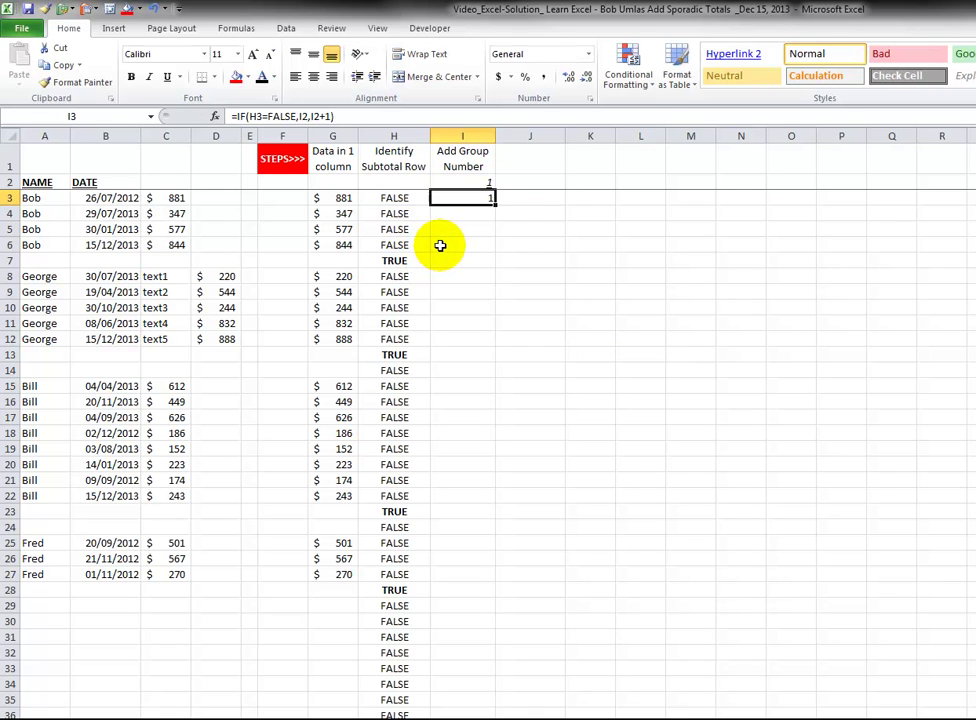
Step: Fill the group-number formula down column I, then highlight groups I3:I6, I7:I12 and subtotal rows 7 and 13
double_click(493, 203)
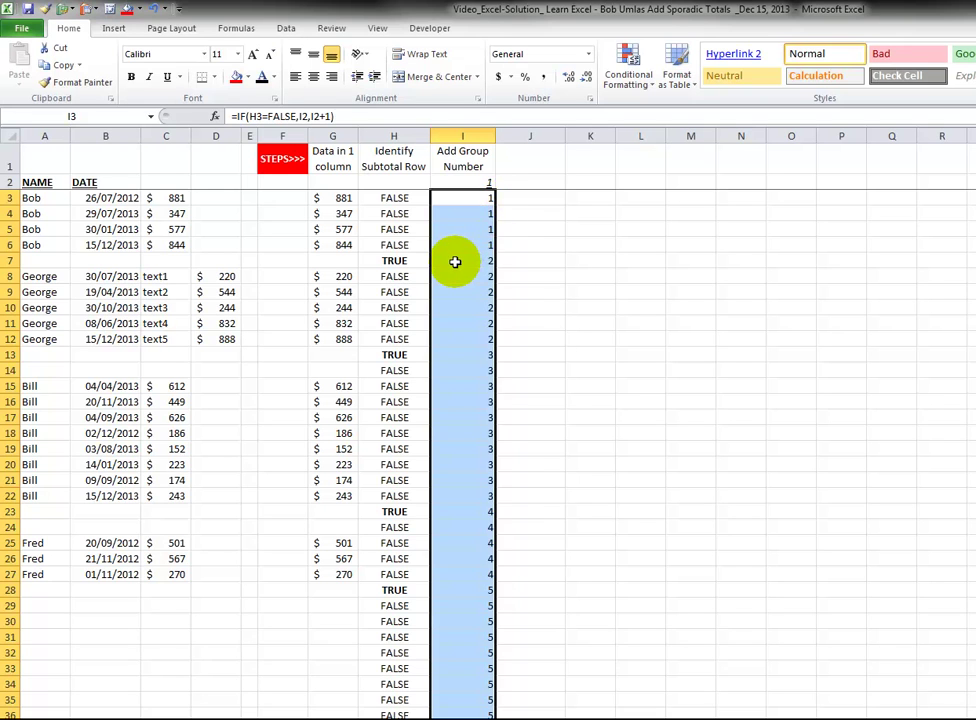
left_click_drag(473, 250, 470, 198)
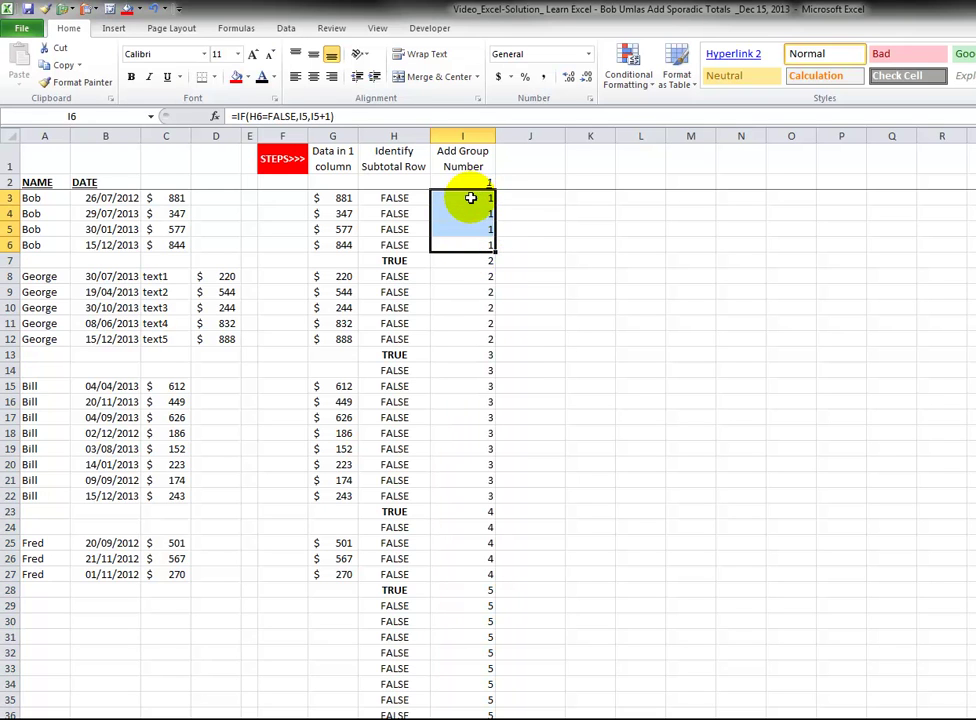
left_click(464, 260)
left_click_drag(447, 262, 455, 340)
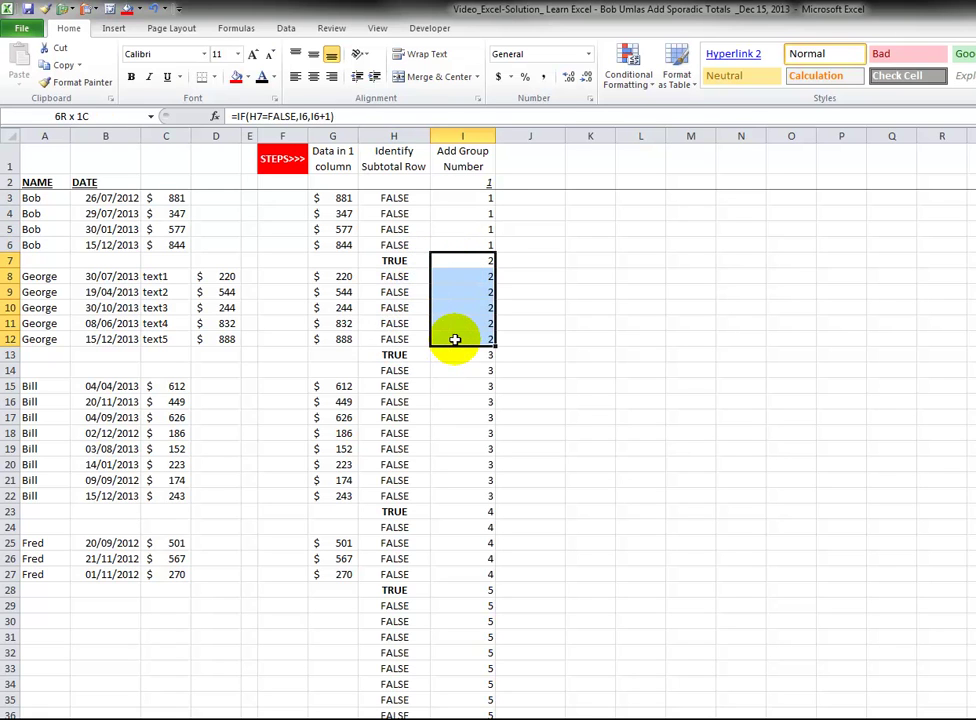
left_click(469, 261)
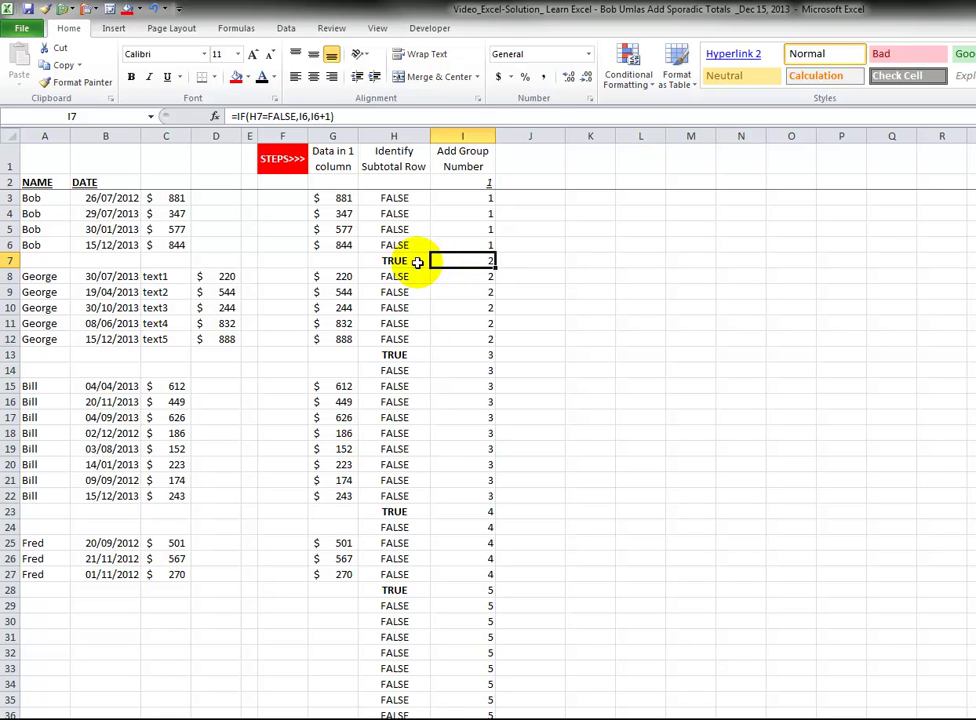
left_click(6, 260)
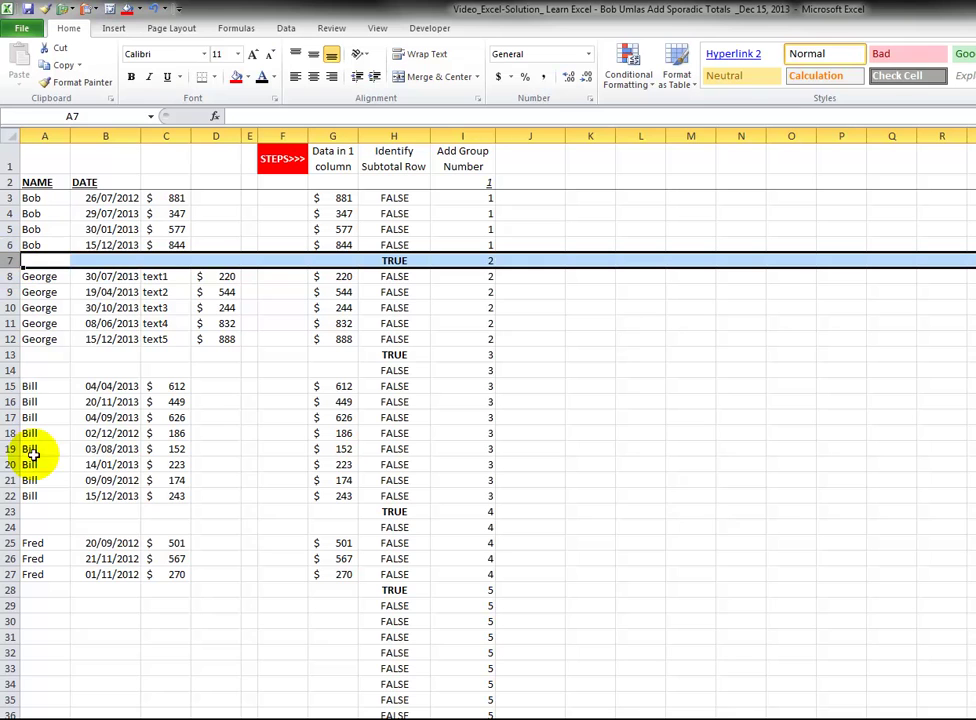
left_click(8, 355)
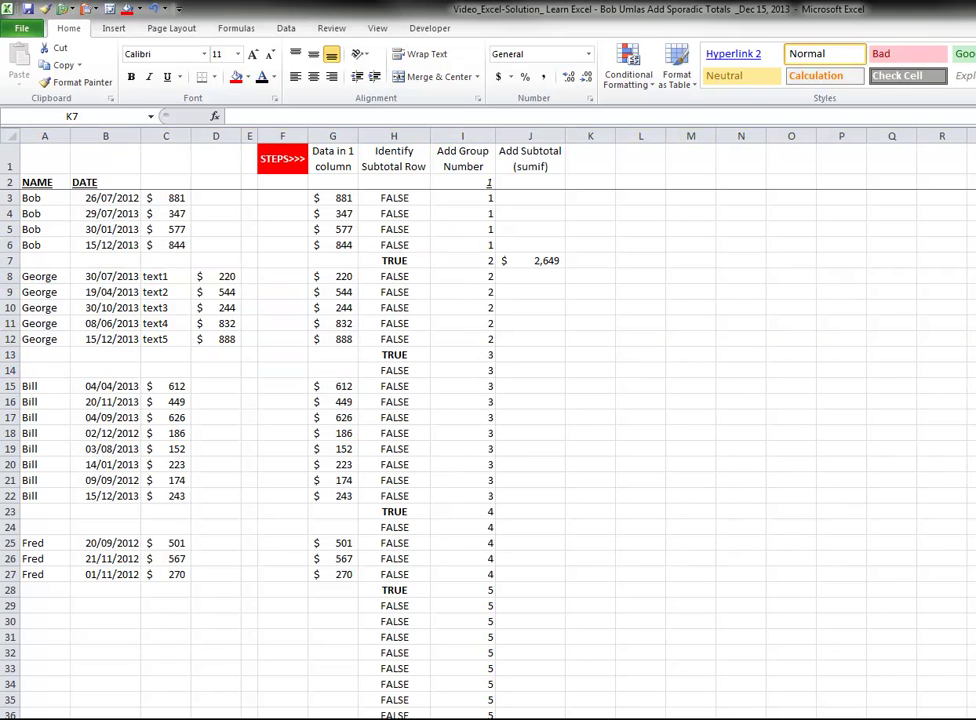
left_click(543, 175)
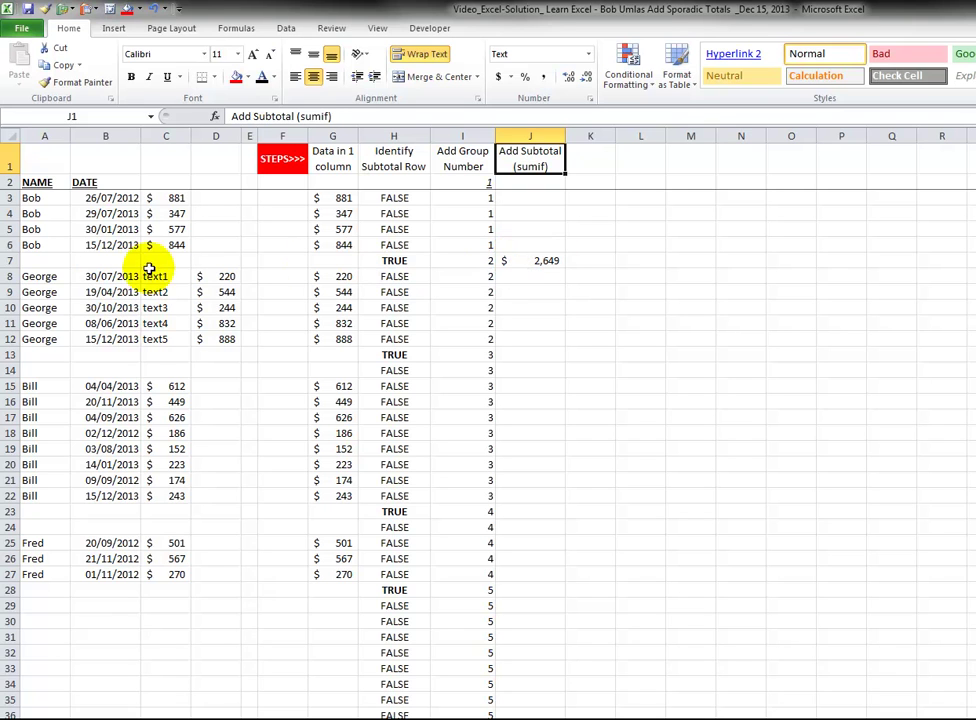
left_click(396, 131)
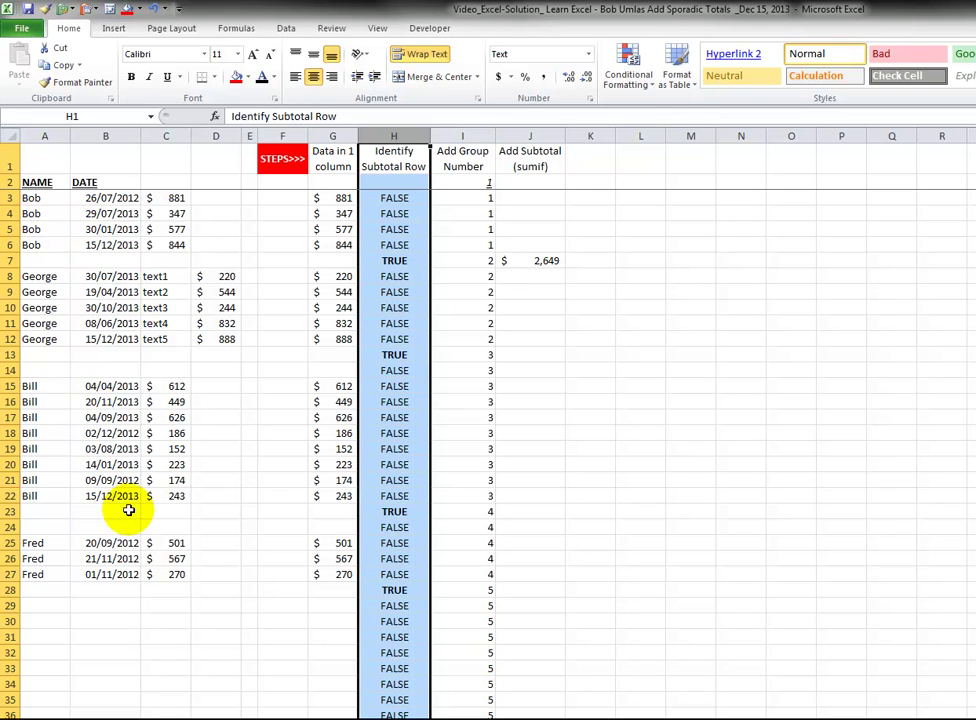
Step: Step through J7's IF arguments: the H7<>TRUE test, the empty-text result and the SUMIF part
left_click(543, 260)
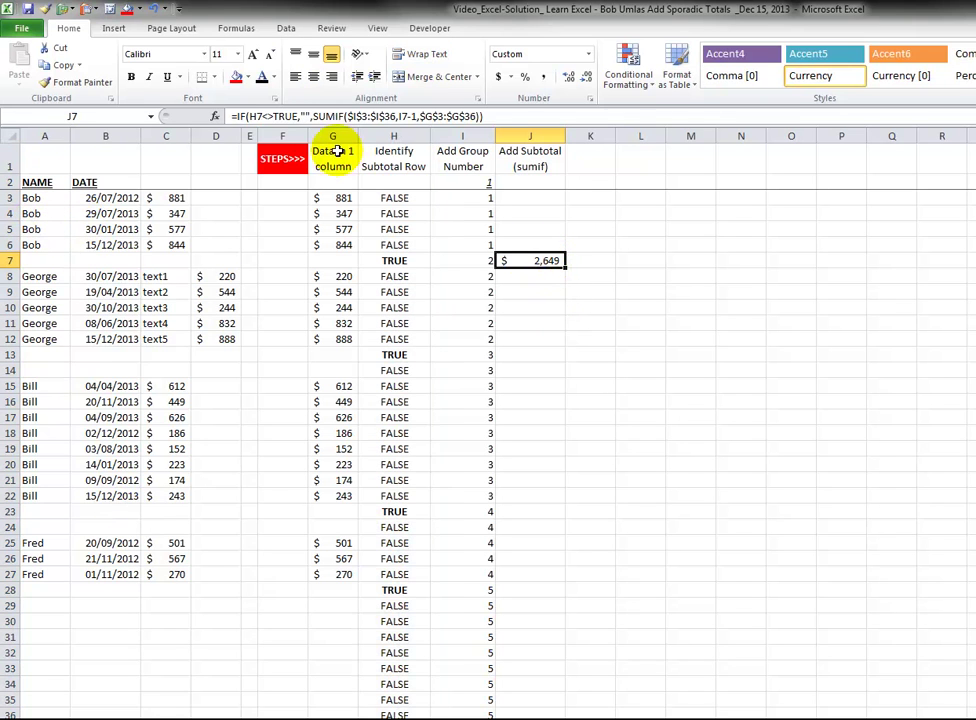
left_click(298, 116)
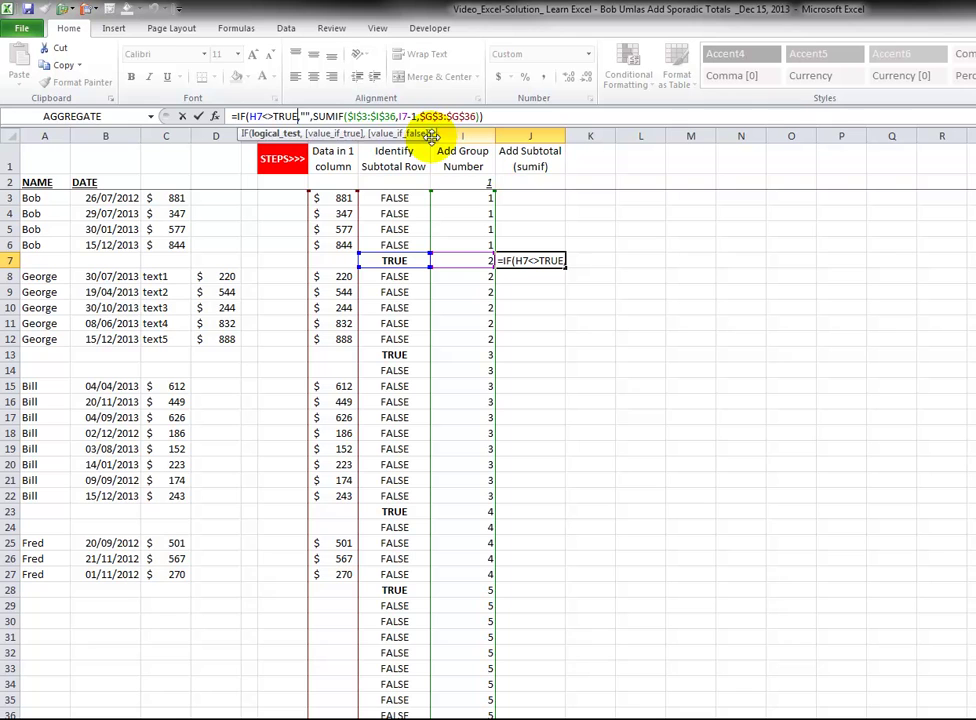
left_click_drag(427, 135, 908, 247)
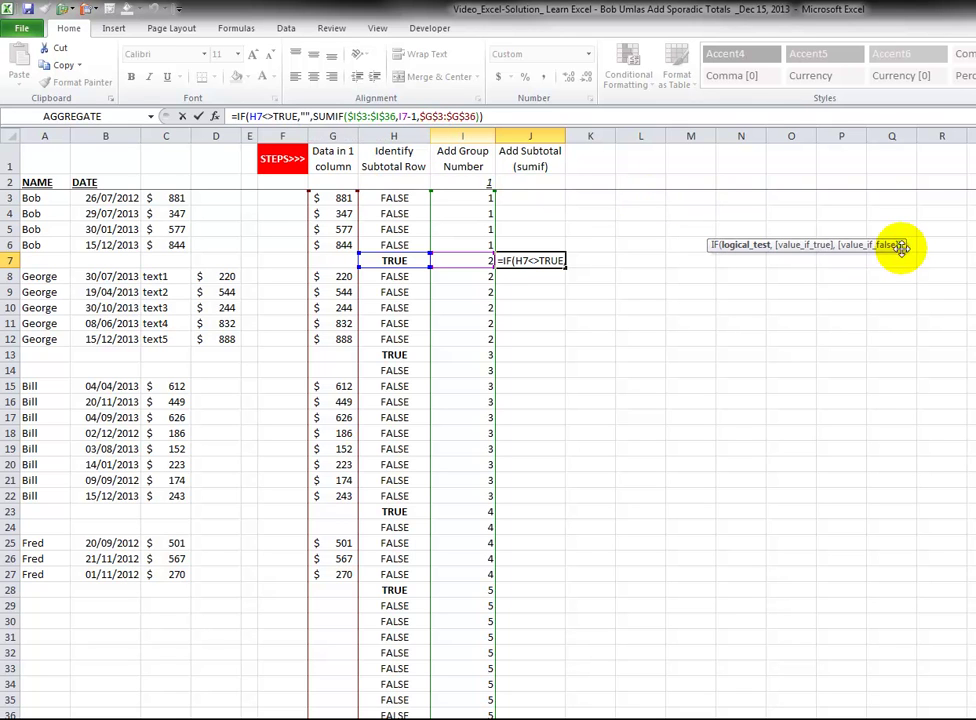
left_click(301, 116)
left_click(746, 246)
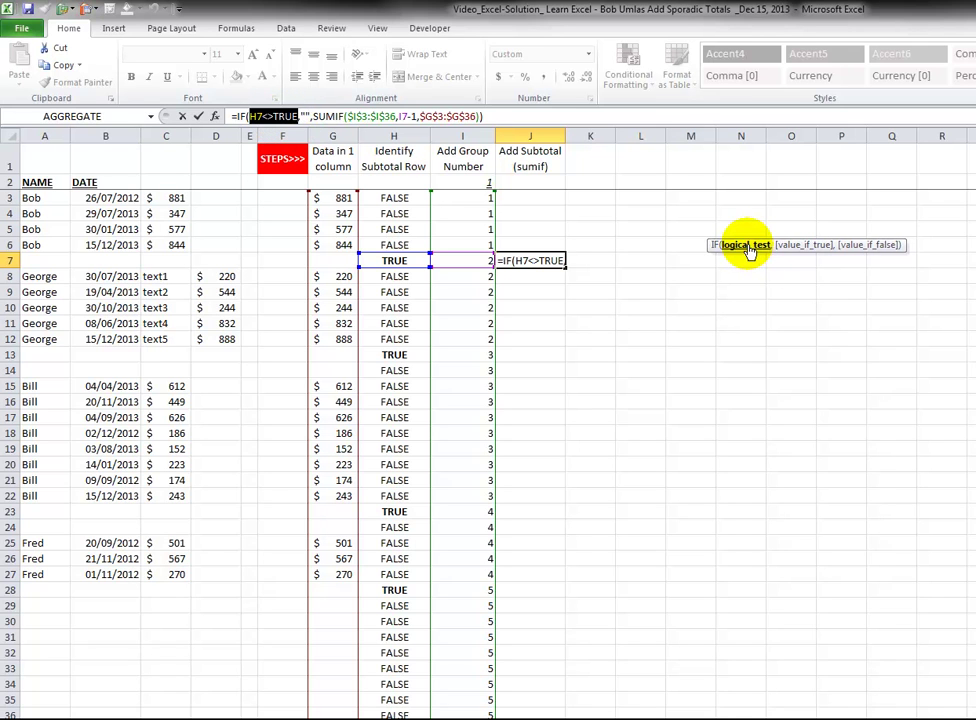
left_click(803, 245)
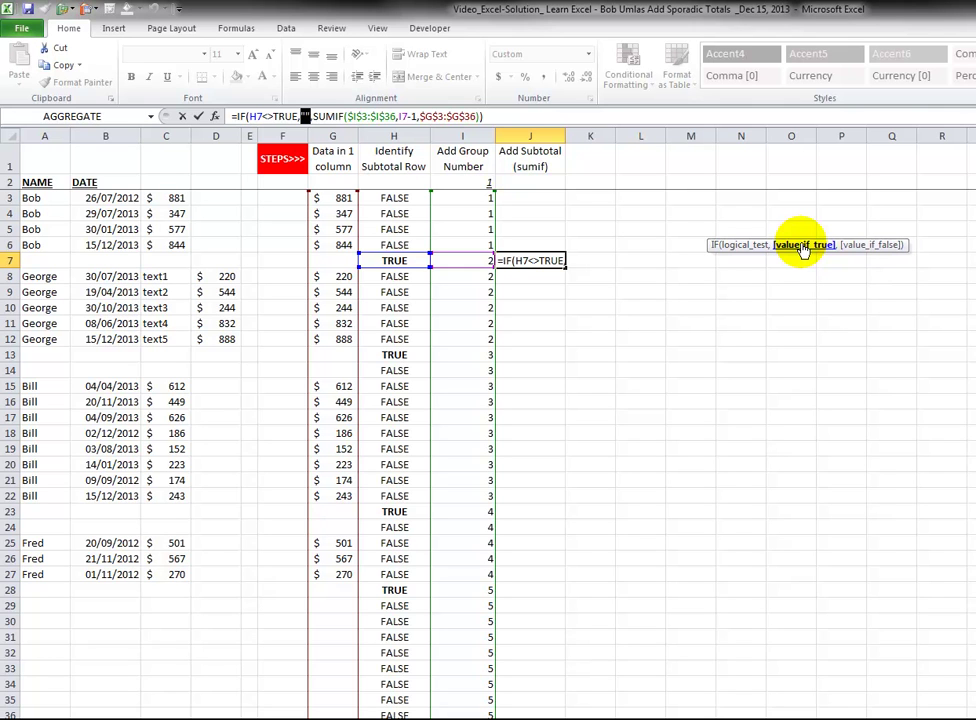
left_click(873, 246)
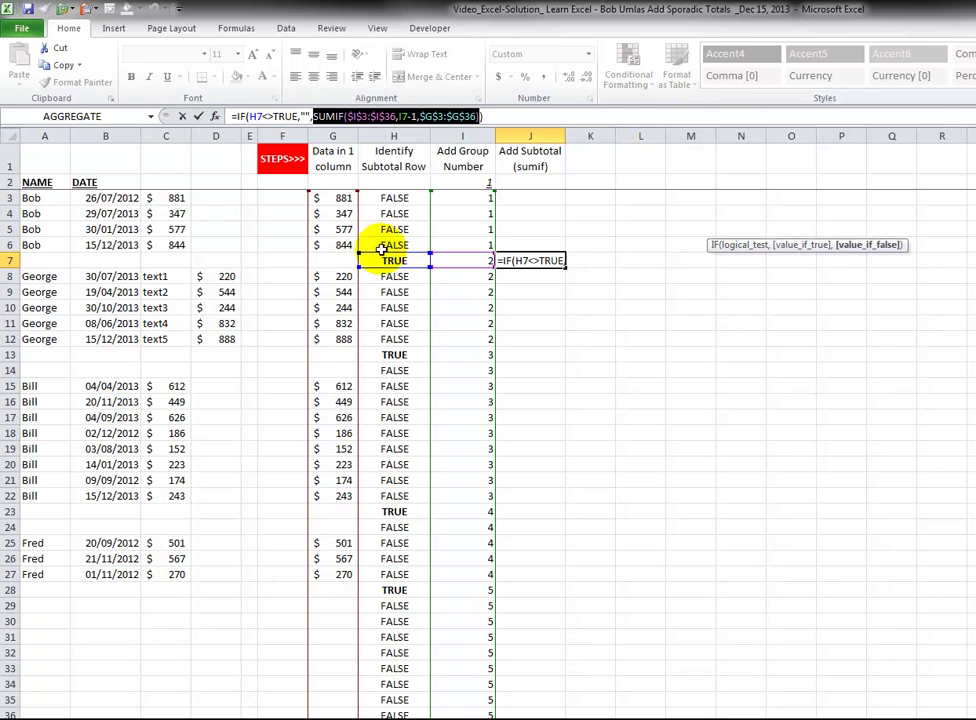
Step: Step through the SUMIF arguments: range $I$3:$I$36, criteria I7-1 and sum range $G$3:$G$36
left_click(352, 118)
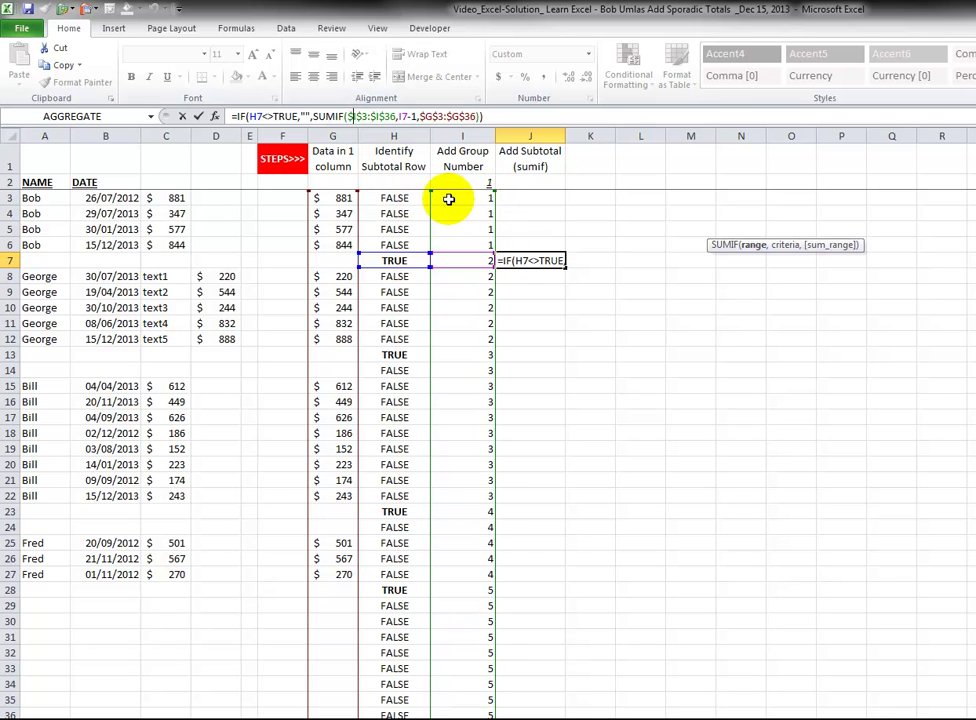
double_click(369, 118)
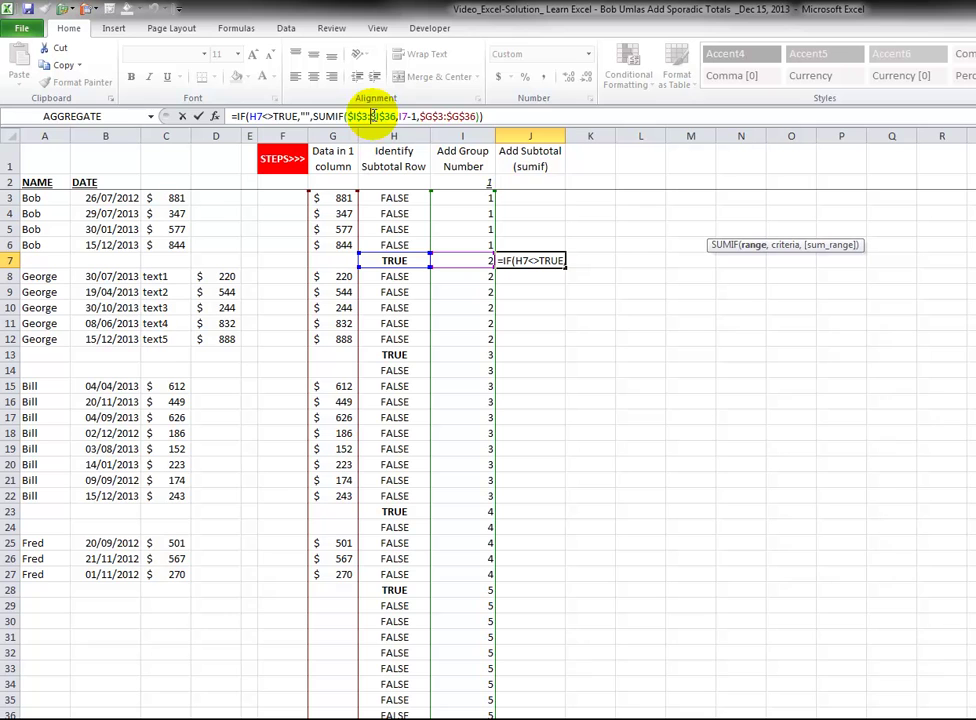
left_click(750, 245)
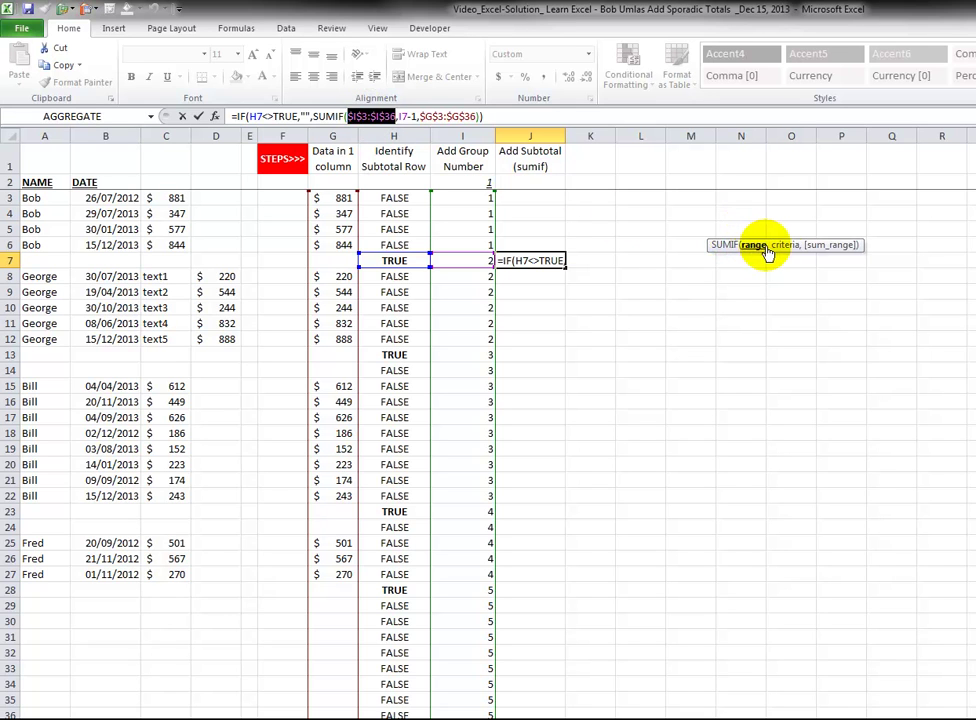
left_click(785, 248)
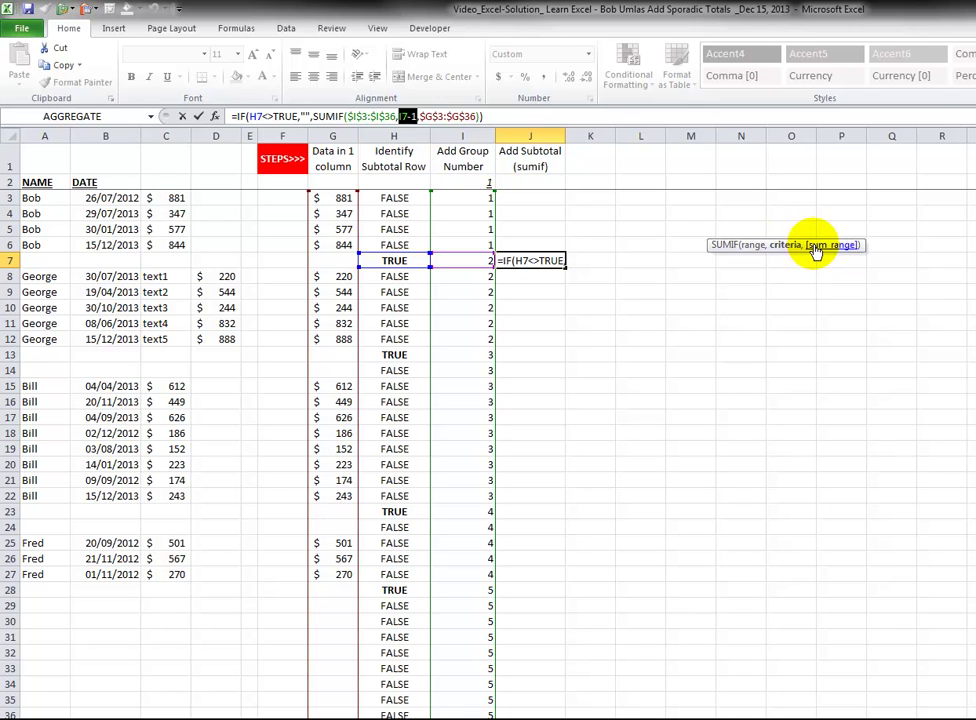
left_click(816, 248)
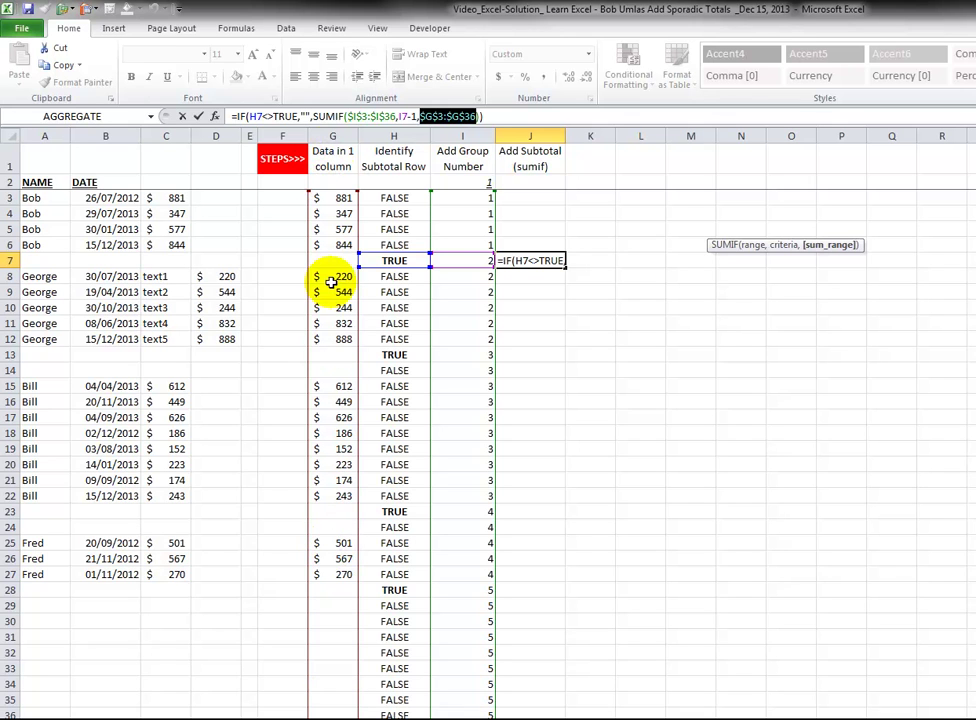
type(")")
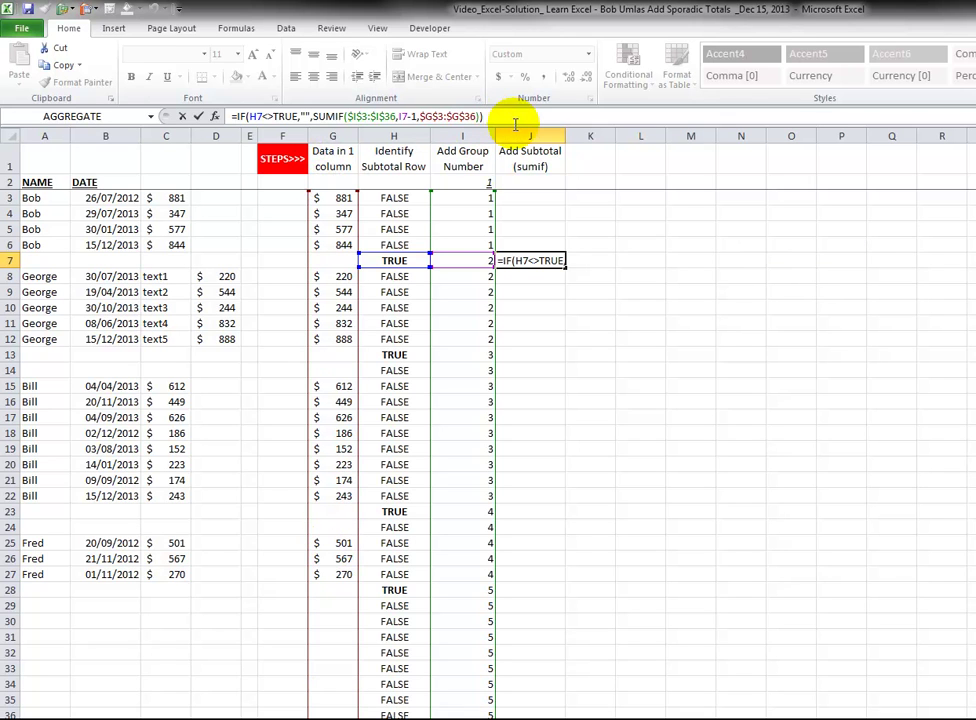
key("Return")
key("Up")
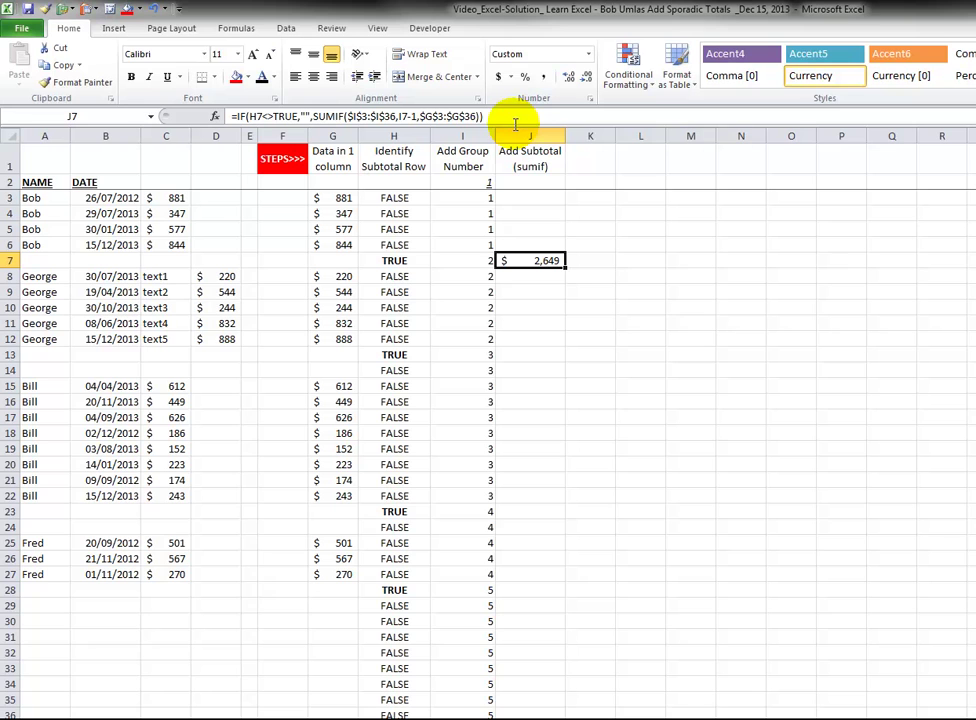
double_click(565, 267)
left_click(557, 260)
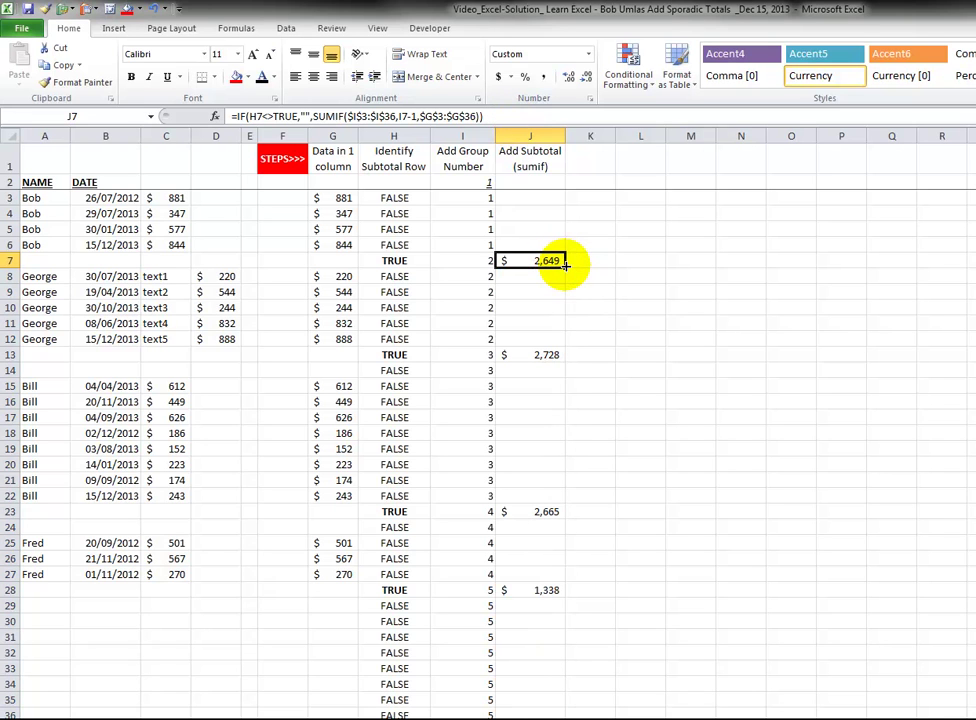
left_click_drag(565, 262, 557, 195)
left_click(570, 198)
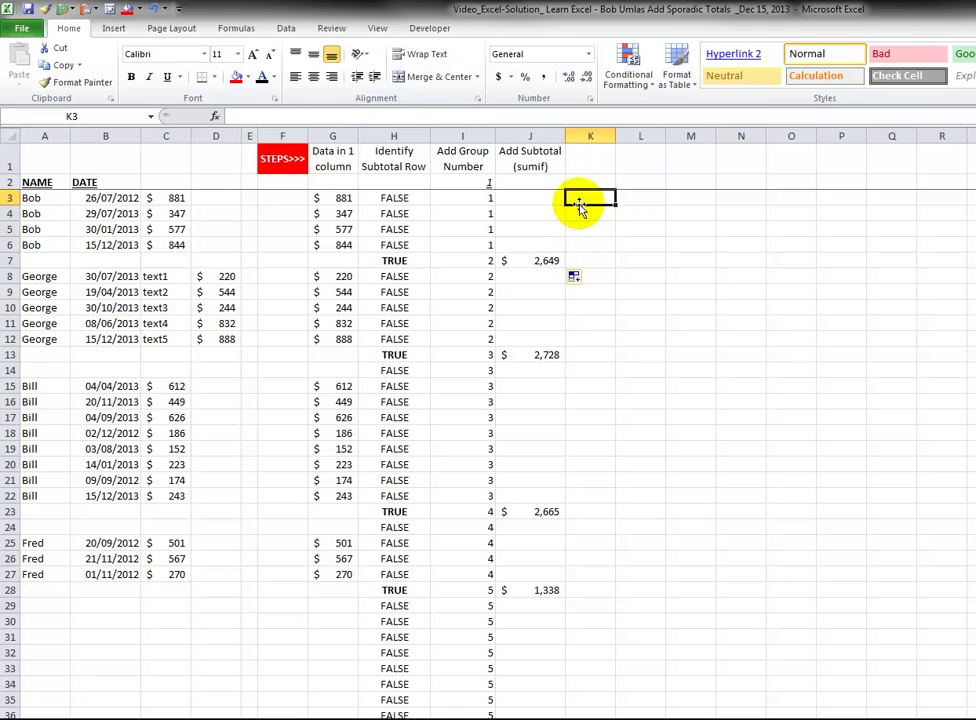
left_click(519, 358)
left_click(530, 527)
left_click(538, 589)
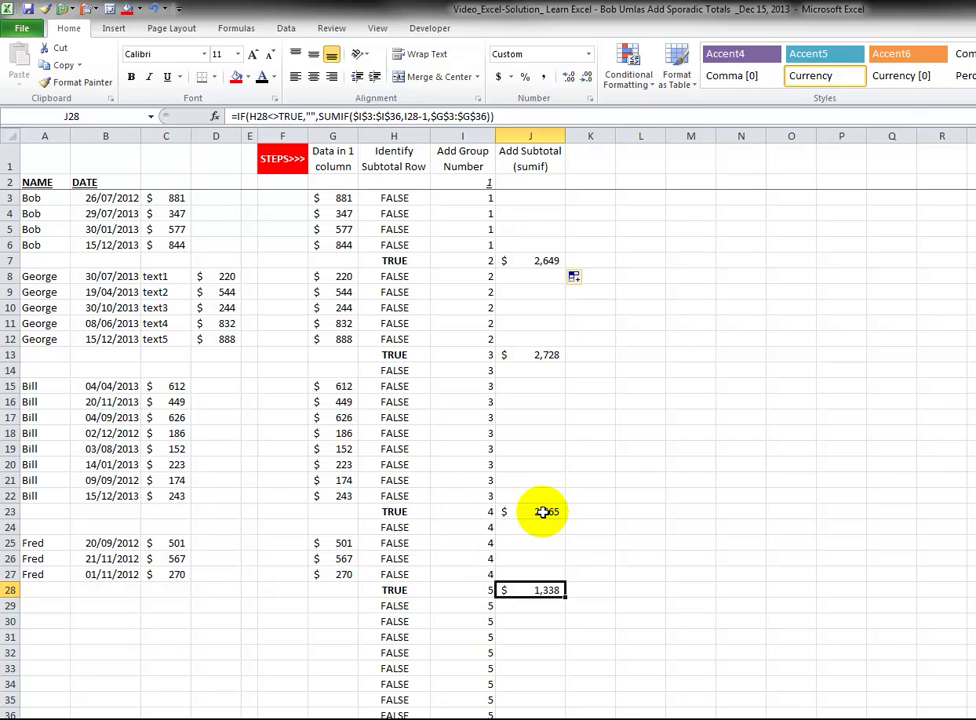
left_click_drag(344, 495, 339, 386)
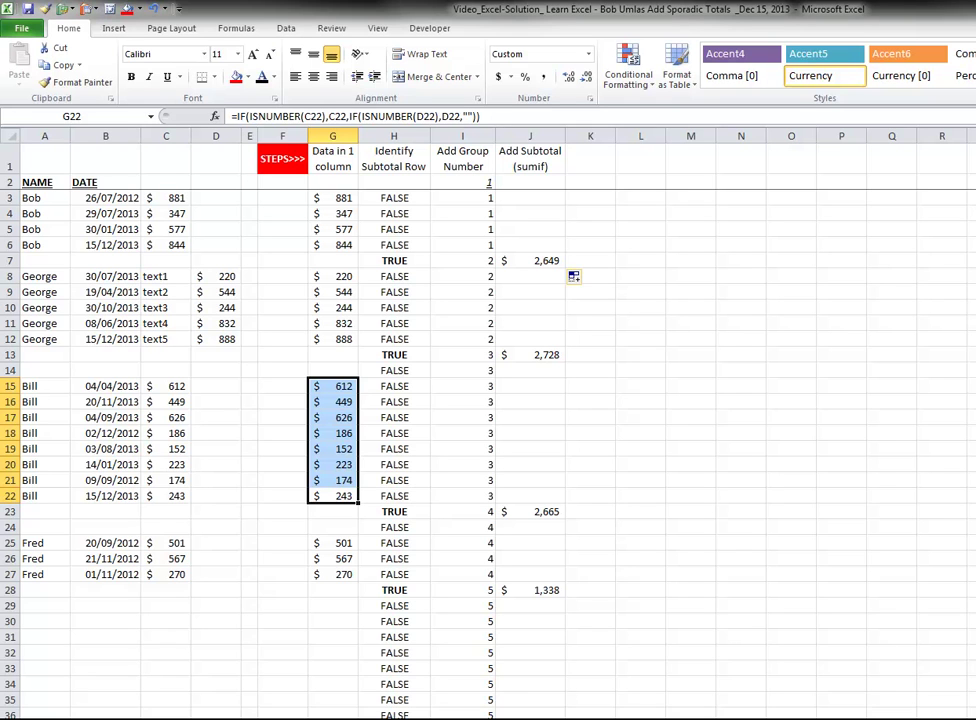
left_click_drag(330, 576, 325, 548)
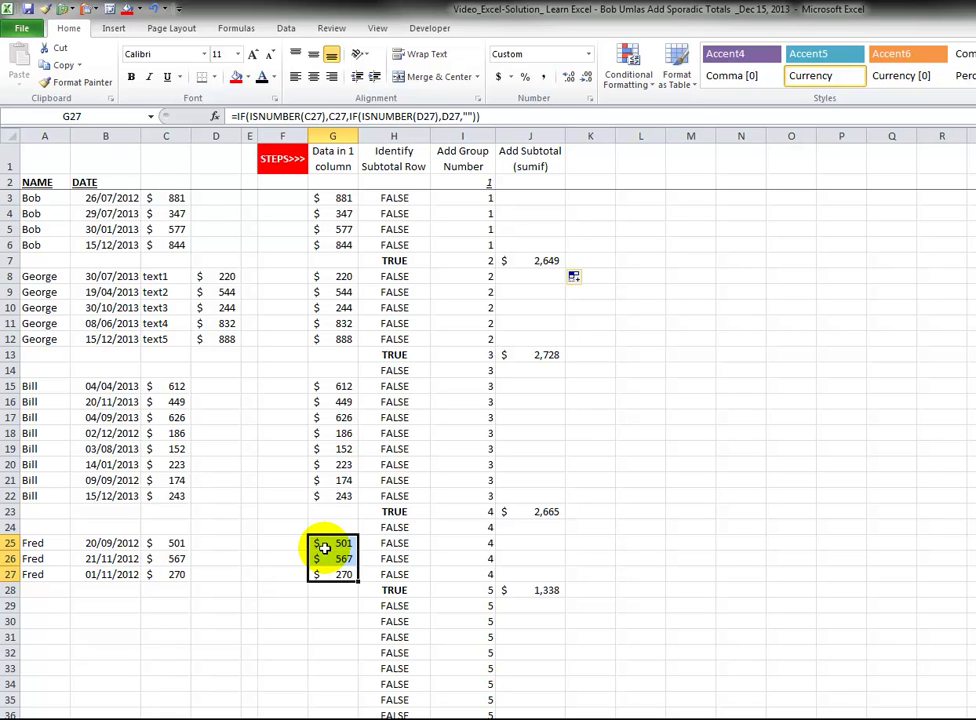
left_click(553, 591)
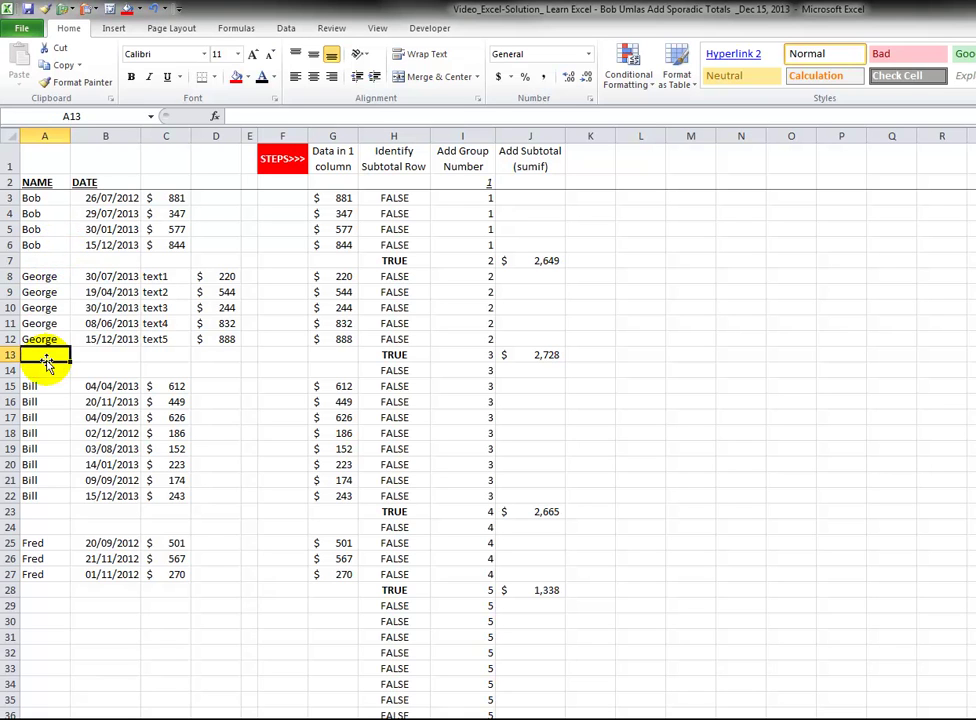
Step: Add a George entry in row 13 with the 15/12/2013 date copied down and abc
type("George")
key("Tab")
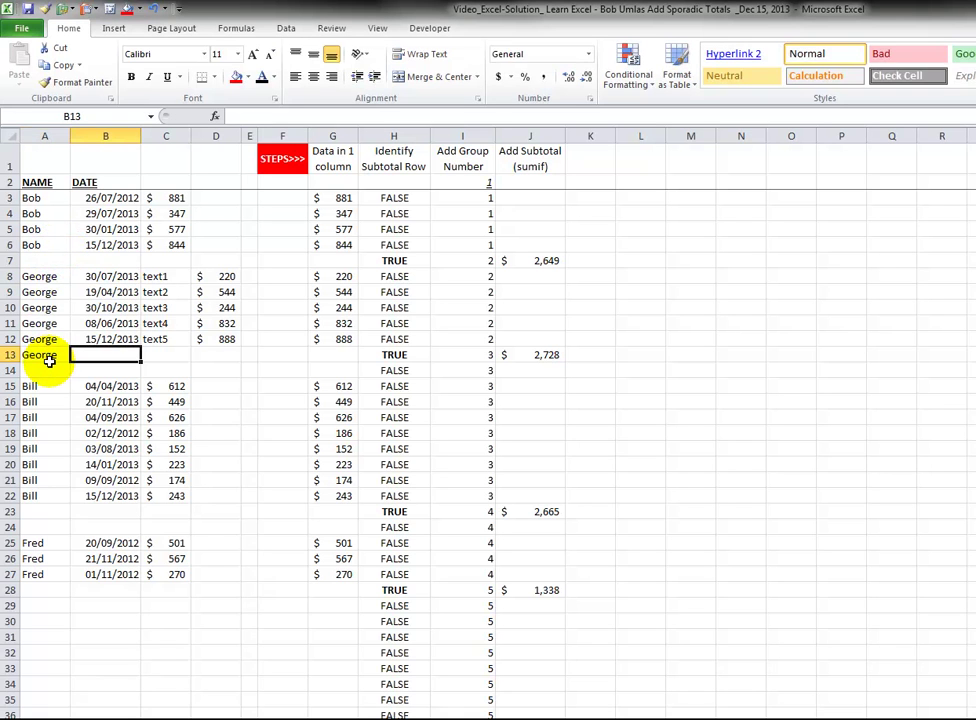
key("ctrl+apostrophe")
key("Tab")
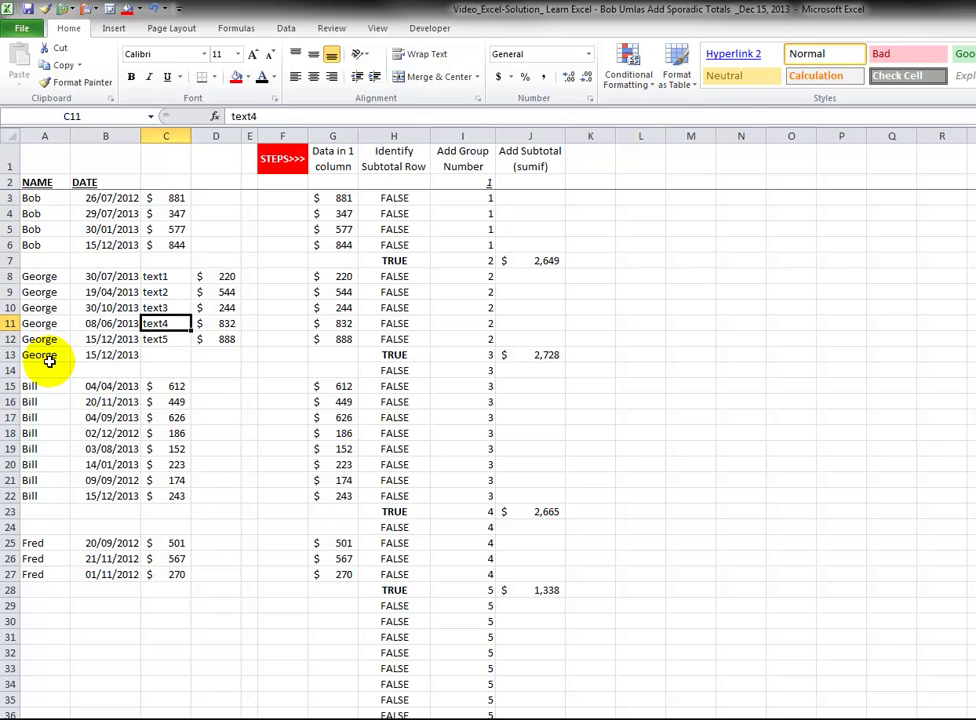
type("abc")
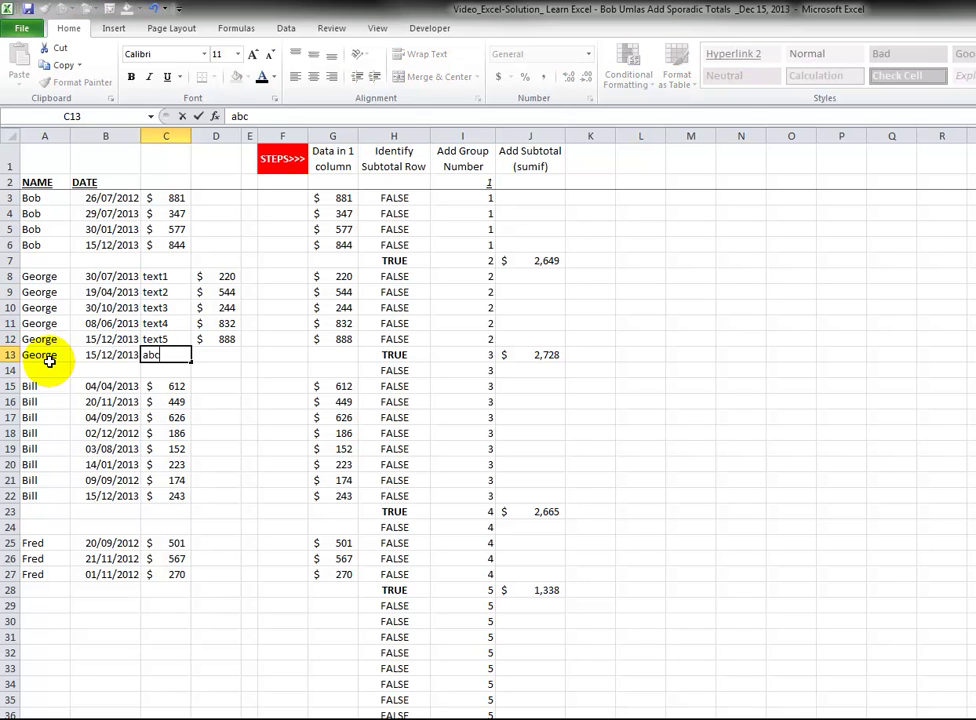
key("Tab")
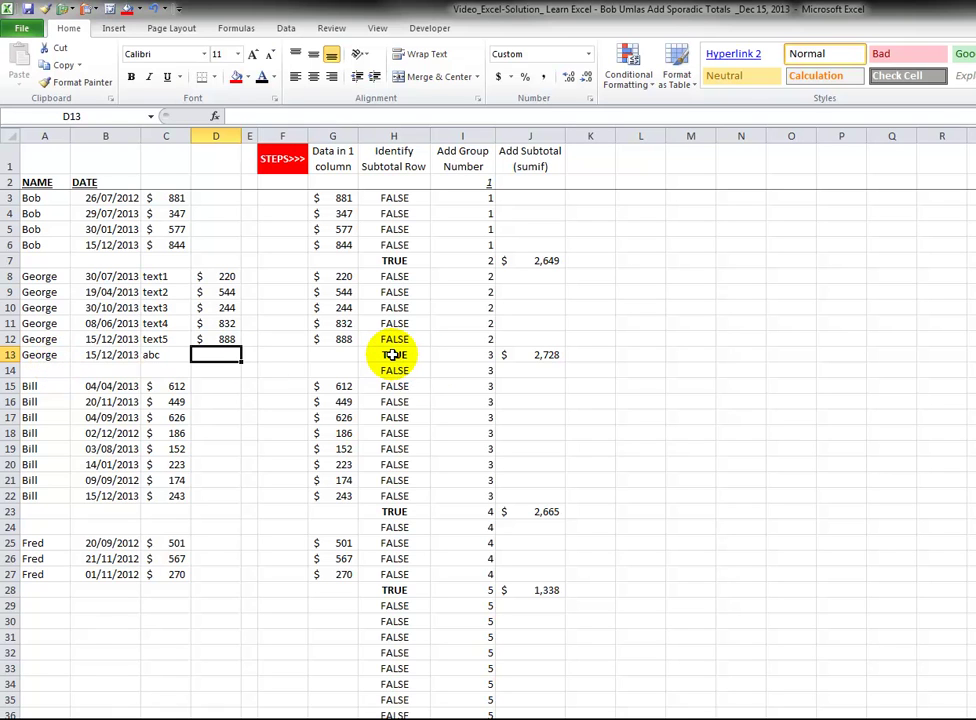
Step: Fill J14 red and enter 1 in D13, moving George's $2,729 subtotal to J14
left_click(531, 356)
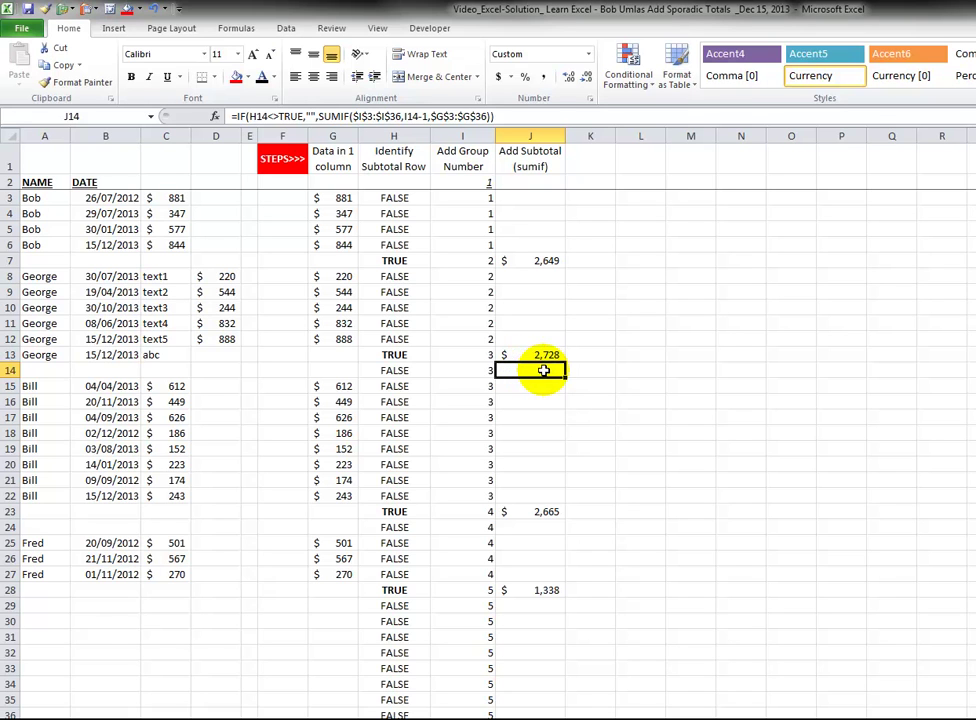
left_click(236, 78)
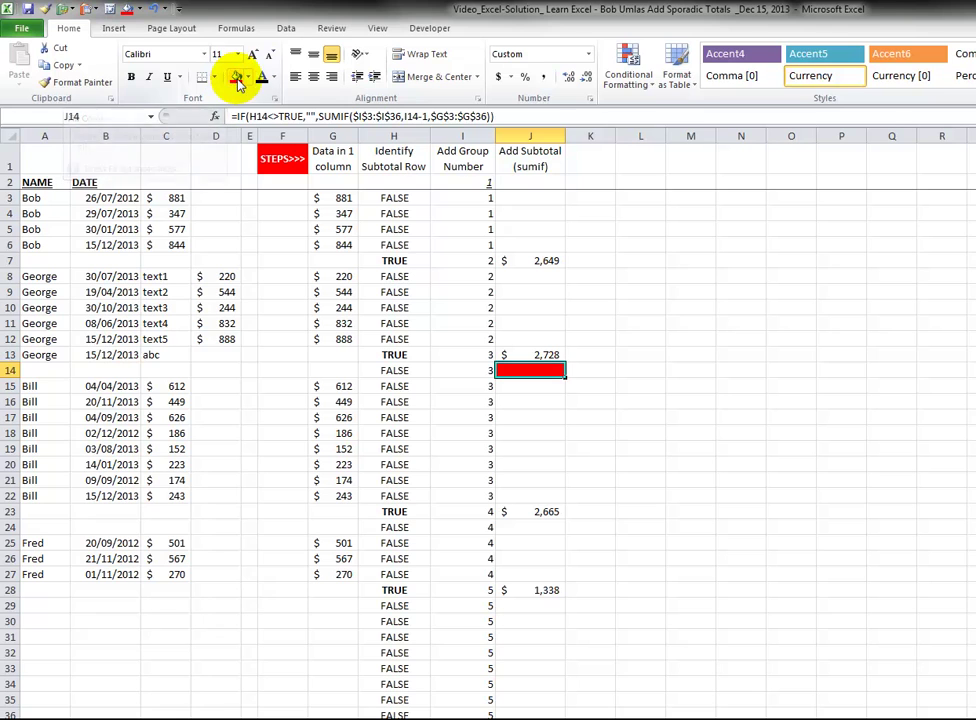
left_click(222, 358)
type("1")
key("Return")
left_click(547, 370)
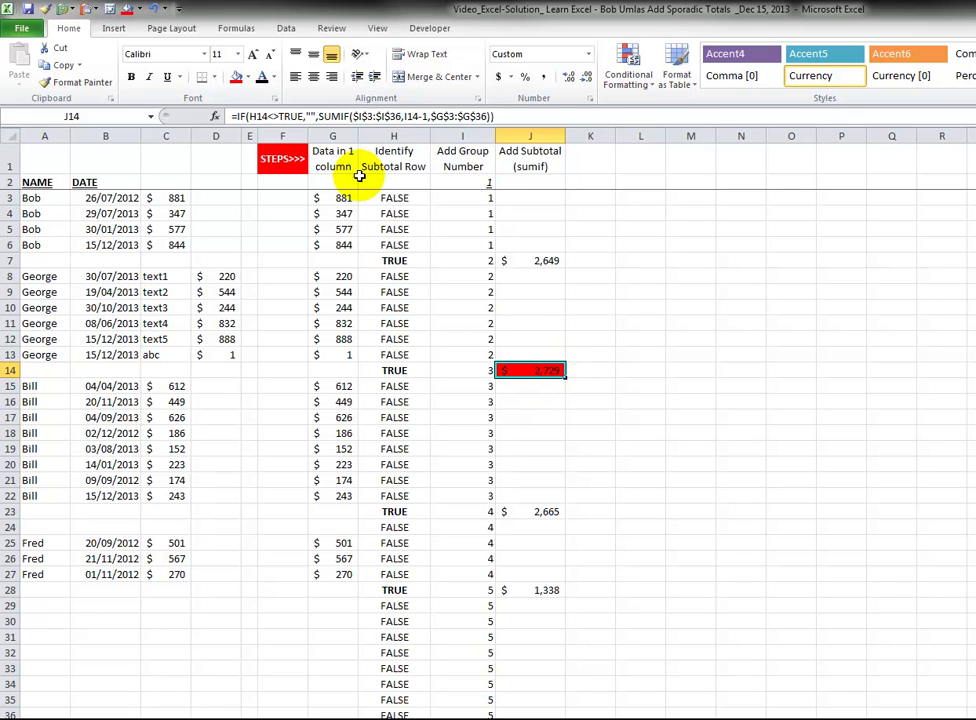
Step: Remove J14's red fill and clear Bob's row 6 entry (A6:C6), leaving $1,805 in J6
left_click(248, 78)
left_click(214, 207)
left_click(28, 245)
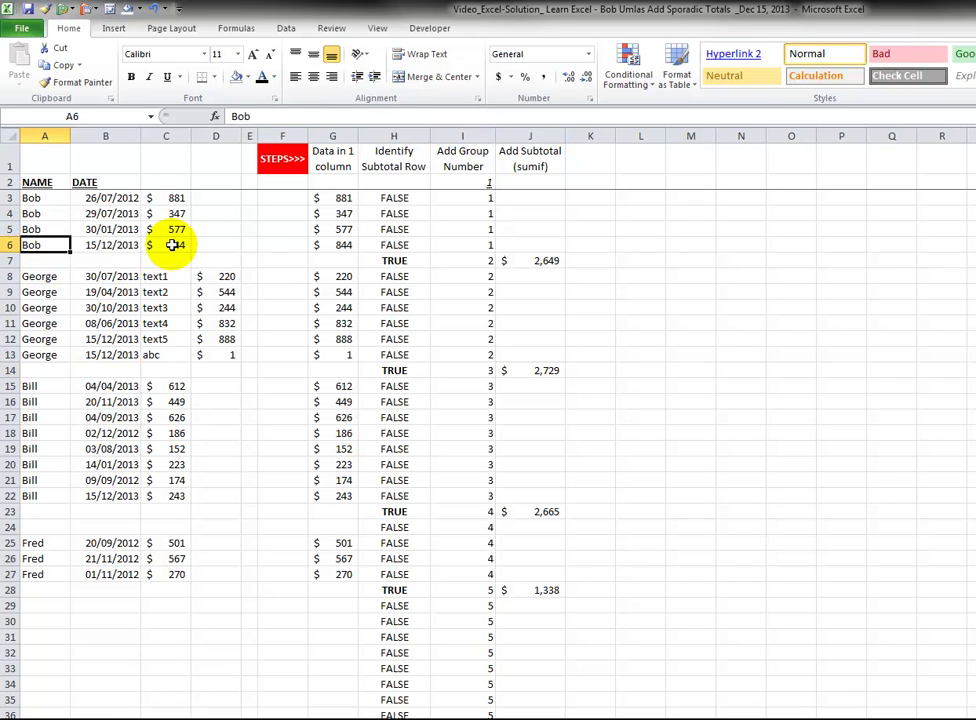
left_click(173, 245, "shift")
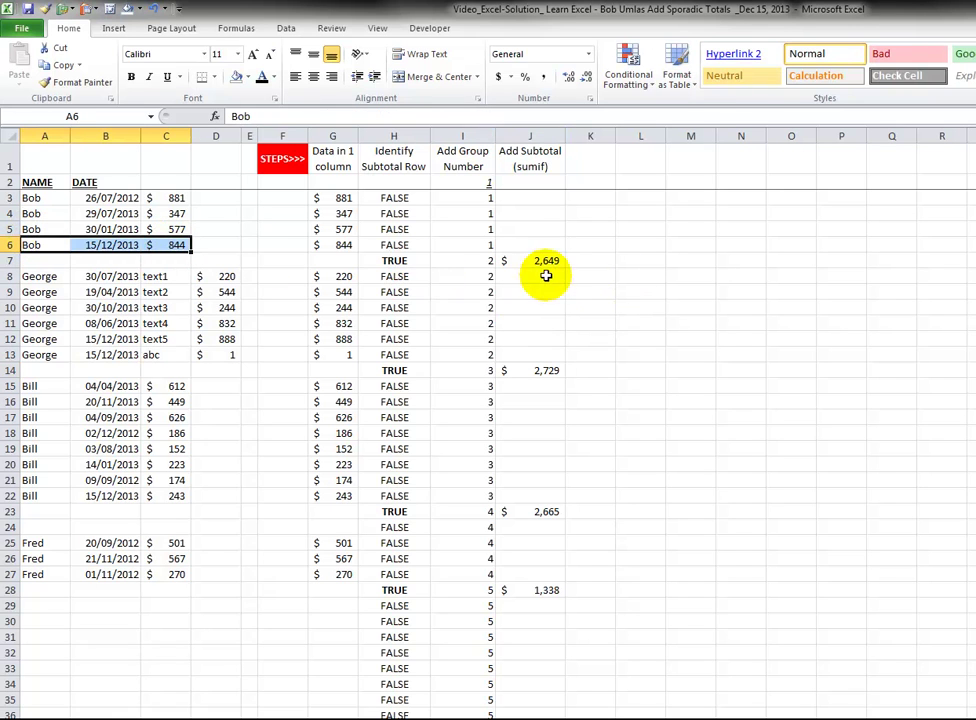
key("Delete")
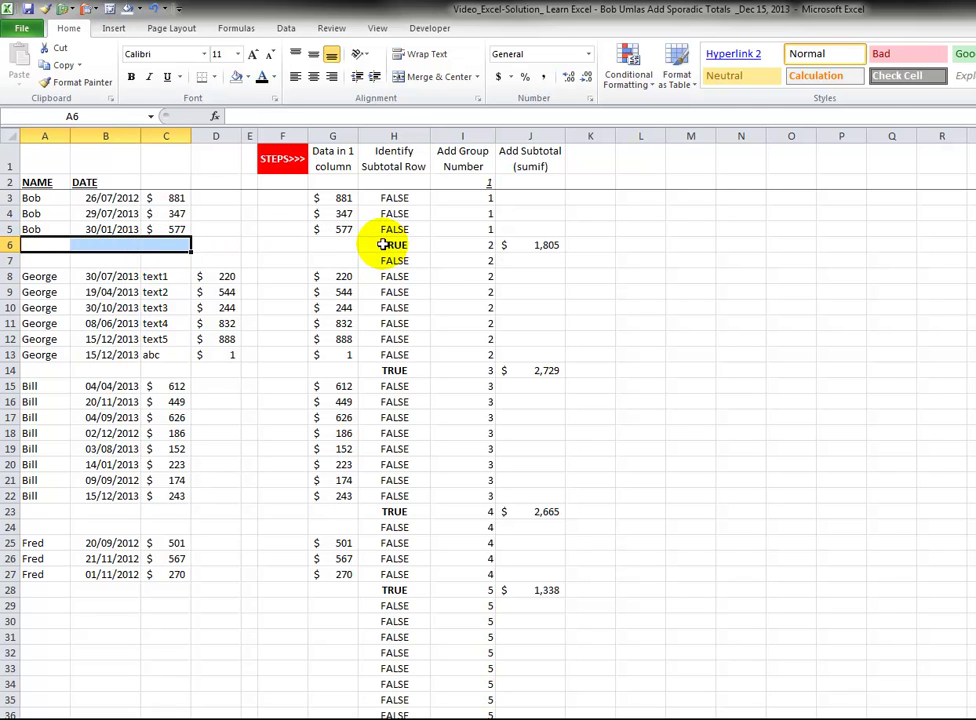
left_click(530, 247)
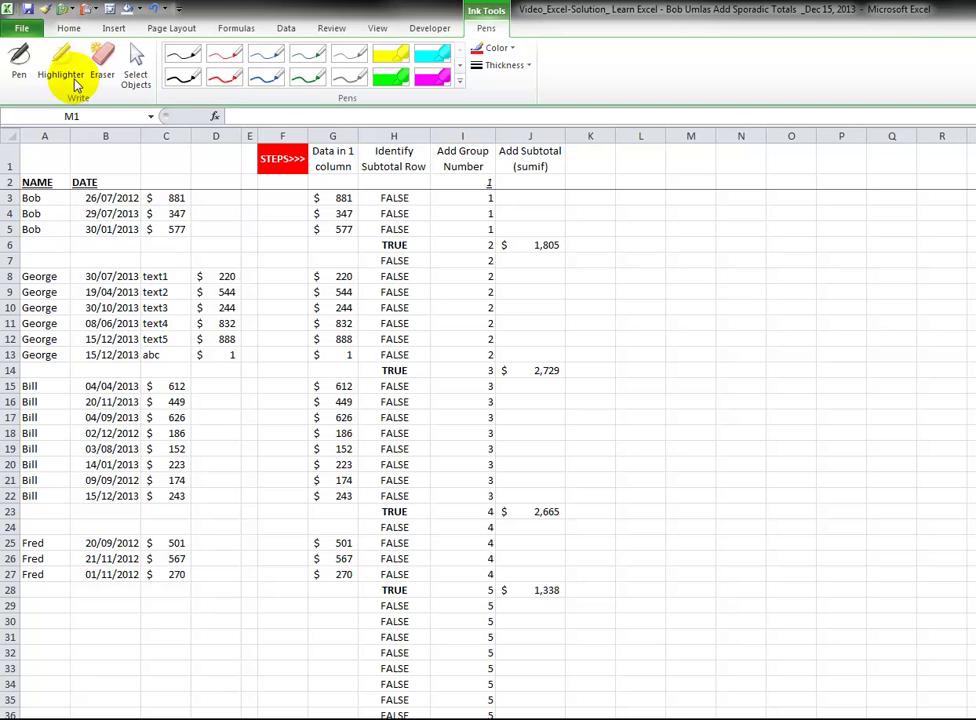
Step: With a red ink pen, circle the Data in 1 column and the TRUE flags in H6, H14, H23, H28
left_click(17, 64)
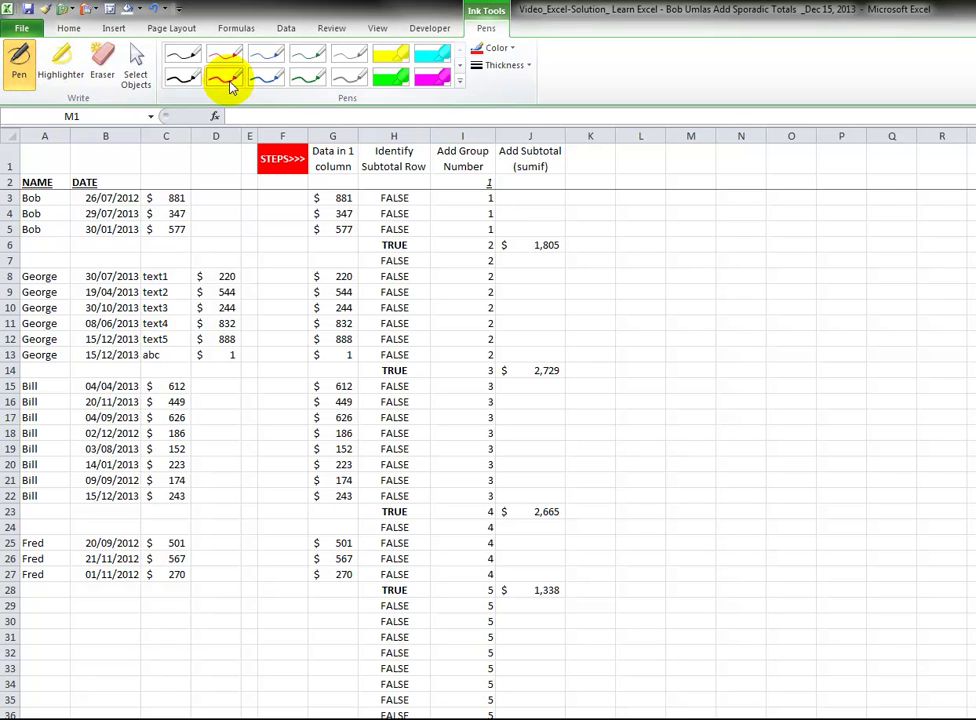
mouse_move(331, 183)
left_mouse_down()
mouse_move(298, 305)
mouse_move(301, 563)
mouse_move(383, 575)
mouse_move(366, 341)
mouse_move(334, 187)
left_mouse_up()
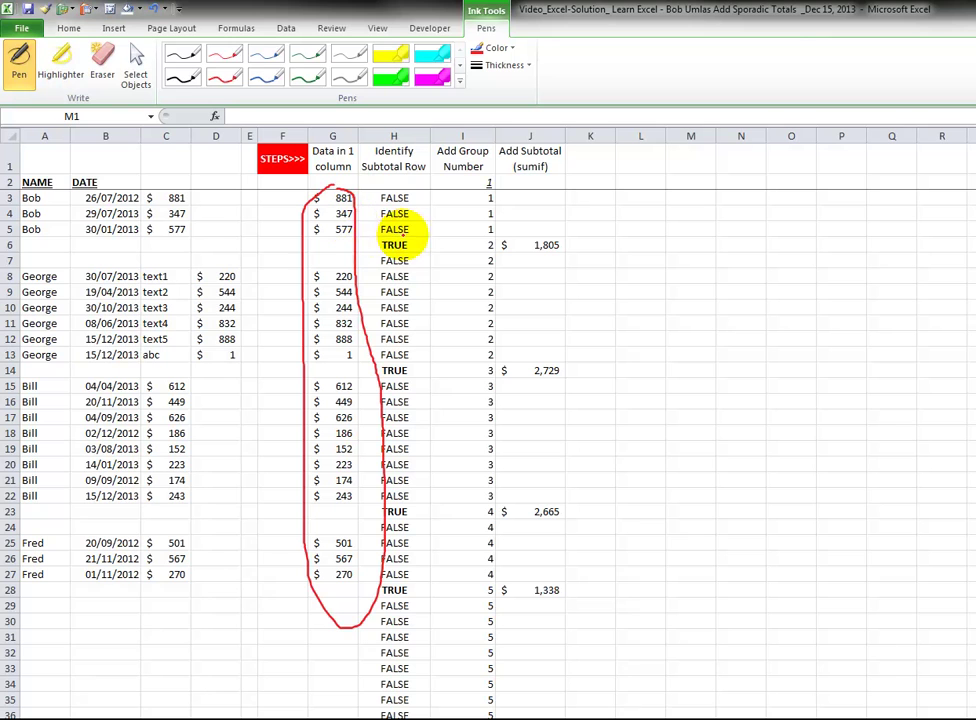
mouse_move(394, 238)
left_mouse_down()
mouse_move(422, 245)
mouse_move(414, 254)
left_mouse_up()
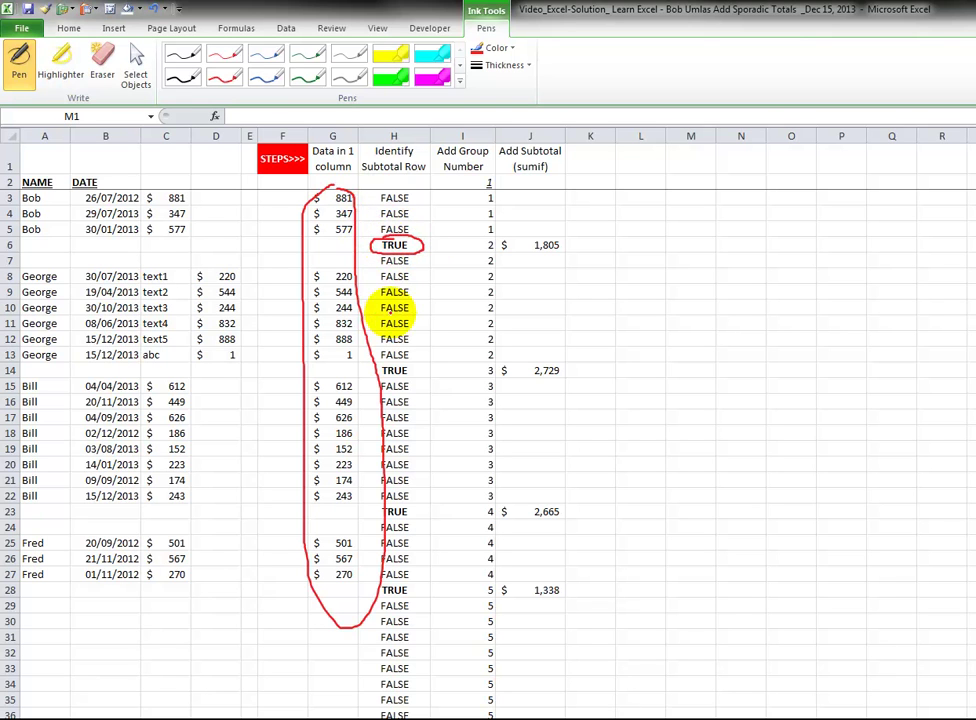
left_click_drag(394, 368, 398, 374)
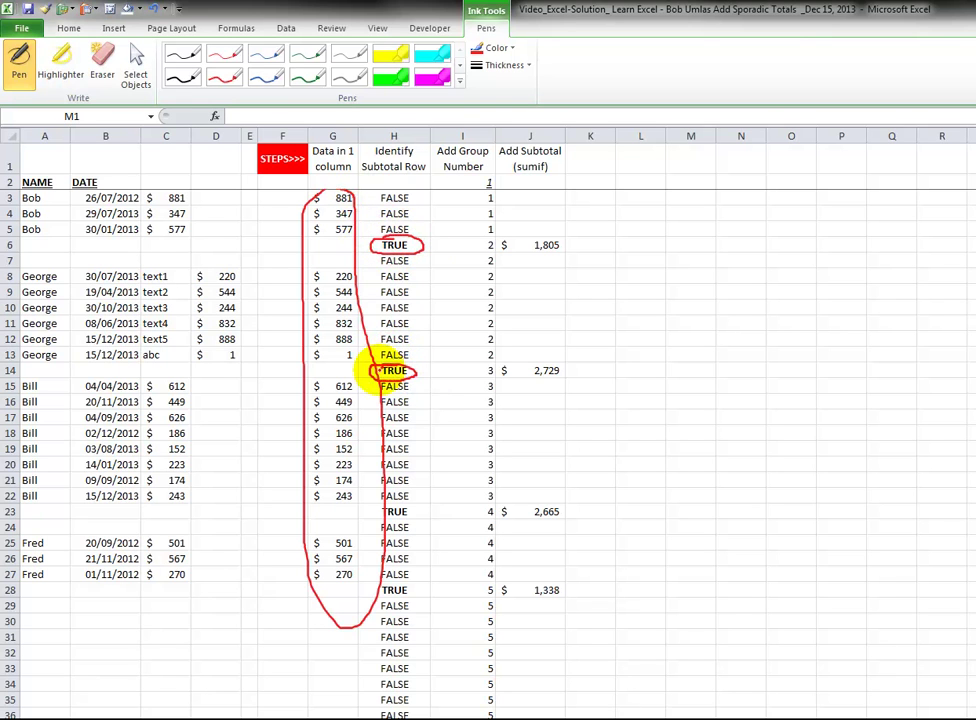
mouse_move(388, 502)
left_mouse_down()
mouse_move(410, 512)
mouse_move(392, 514)
left_mouse_up()
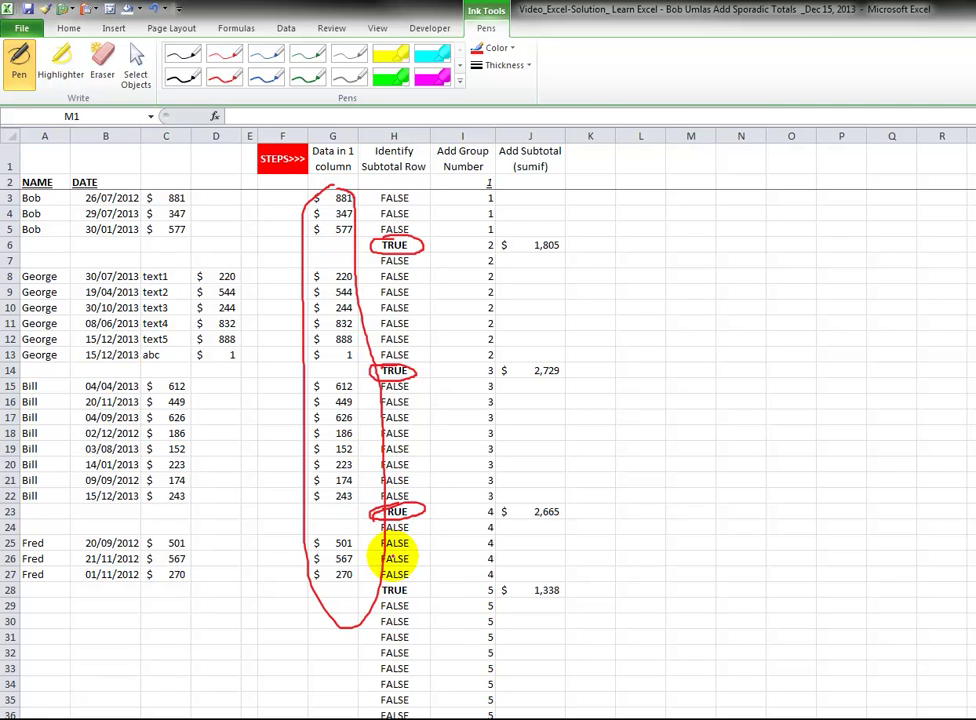
left_click_drag(396, 583, 392, 593)
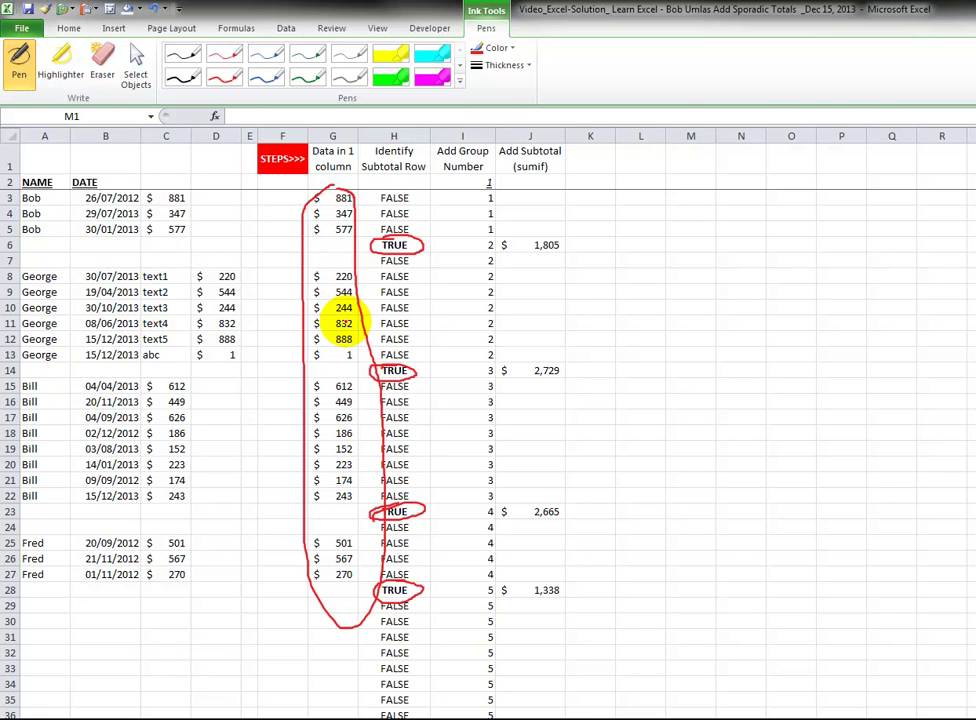
Step: Circle the group numbers in column I and the $1,805 and $2,729 subtotals, then stop inking
left_click_drag(489, 241, 475, 249)
left_click(481, 371)
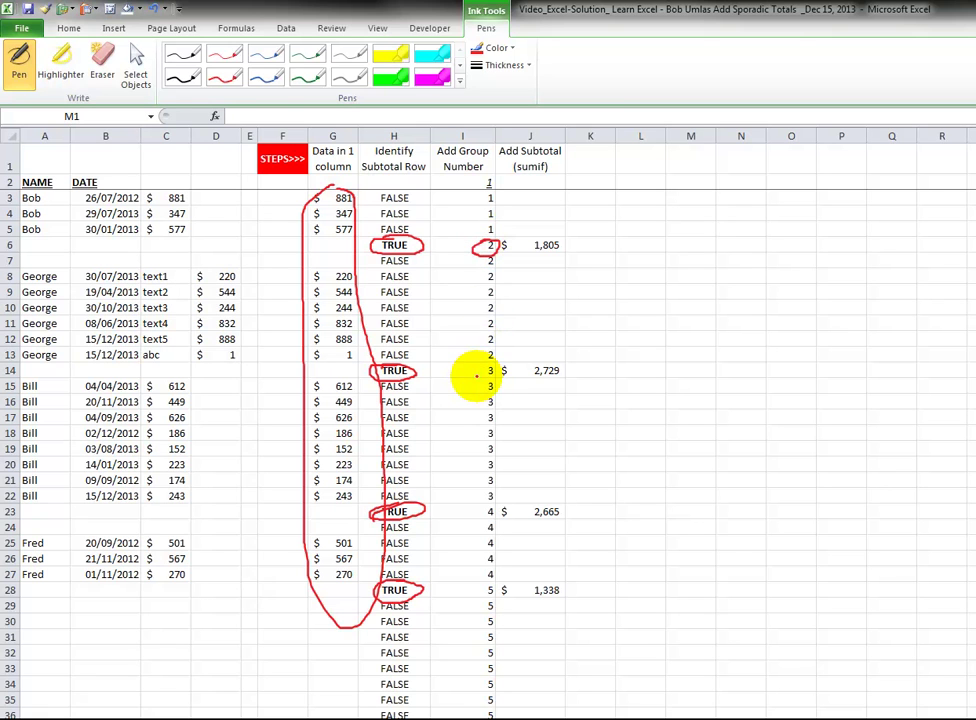
left_click(485, 355)
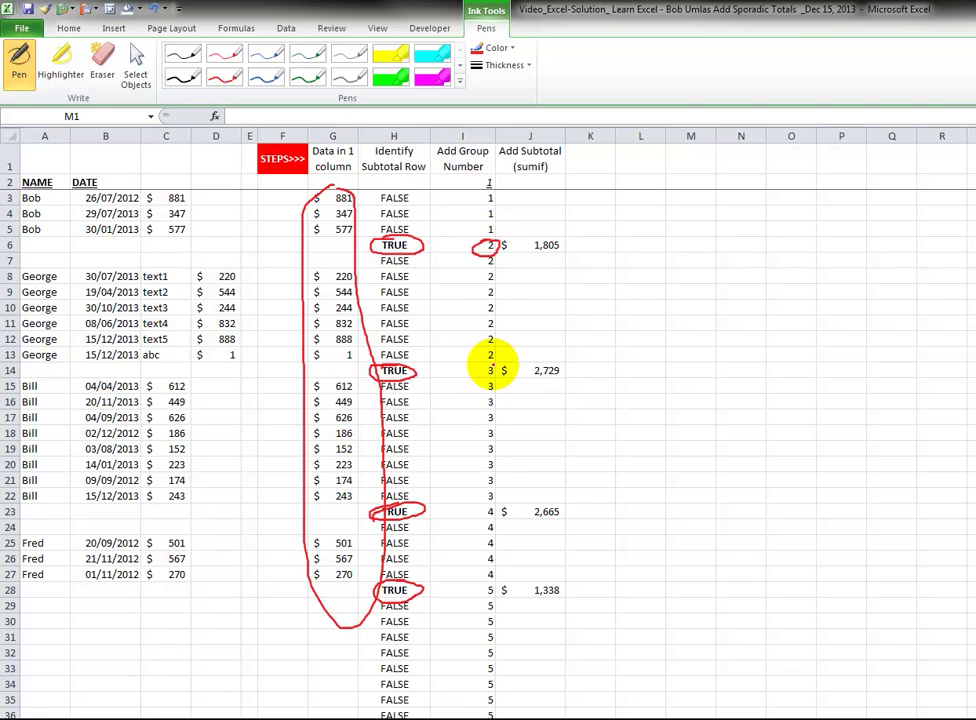
left_click_drag(491, 364, 488, 371)
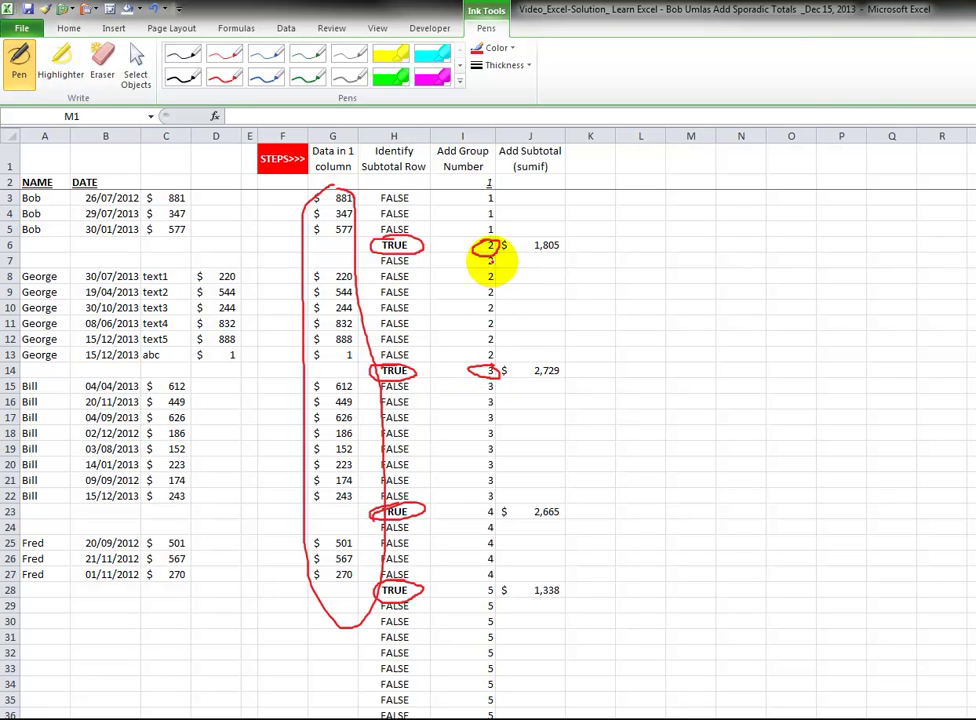
mouse_move(484, 254)
left_mouse_down()
mouse_move(451, 196)
mouse_move(484, 255)
mouse_move(468, 344)
mouse_move(505, 322)
mouse_move(503, 258)
left_mouse_up()
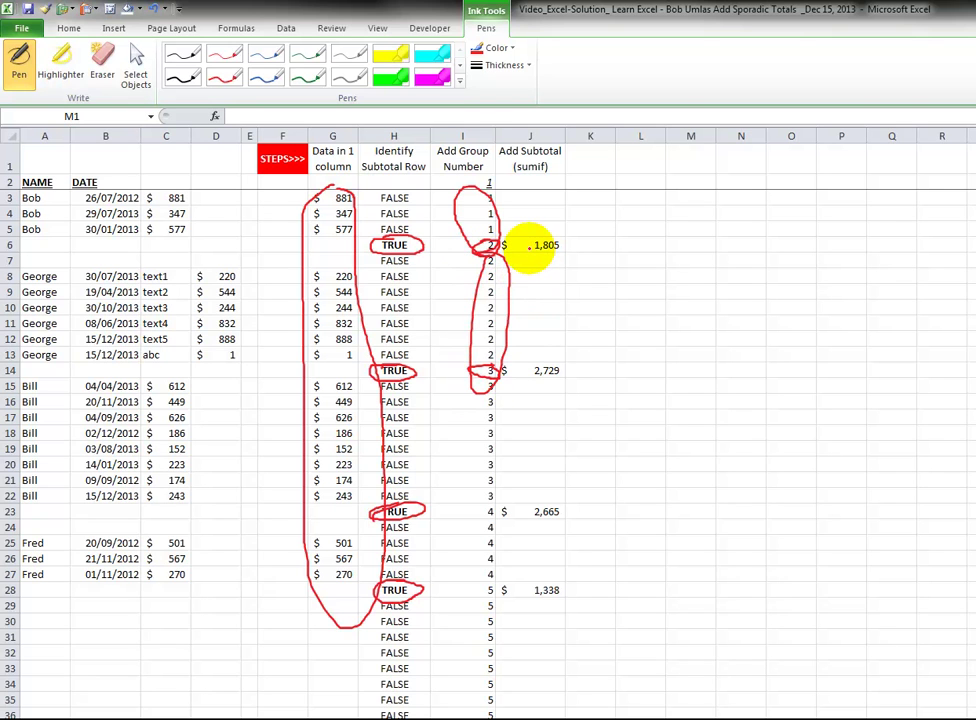
mouse_move(572, 238)
left_mouse_down()
mouse_move(515, 234)
mouse_move(577, 241)
left_mouse_up()
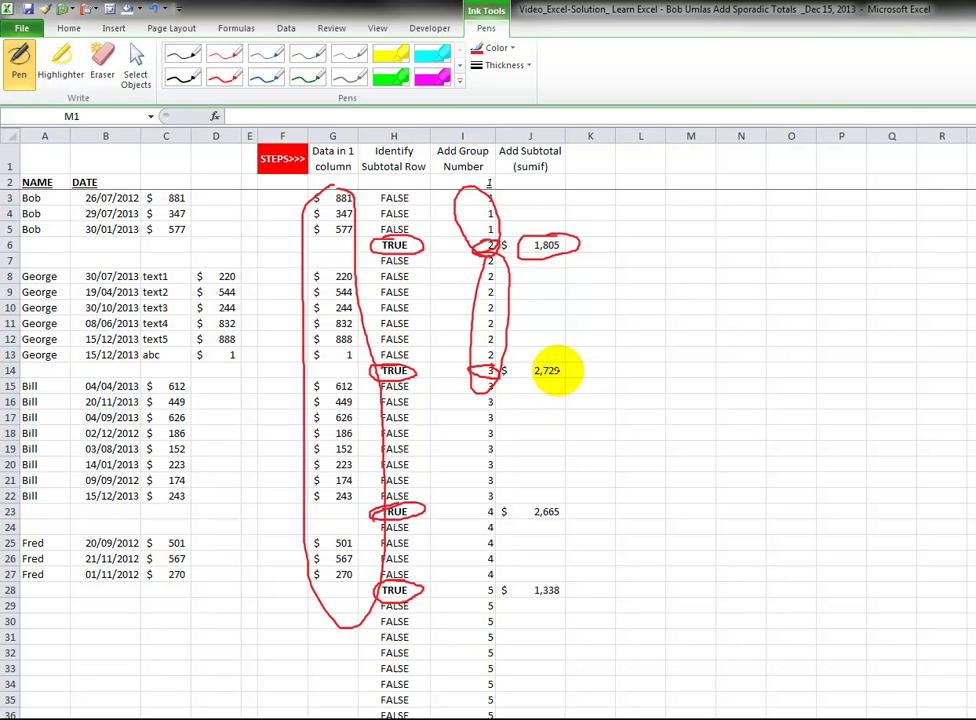
left_click_drag(547, 364, 541, 371)
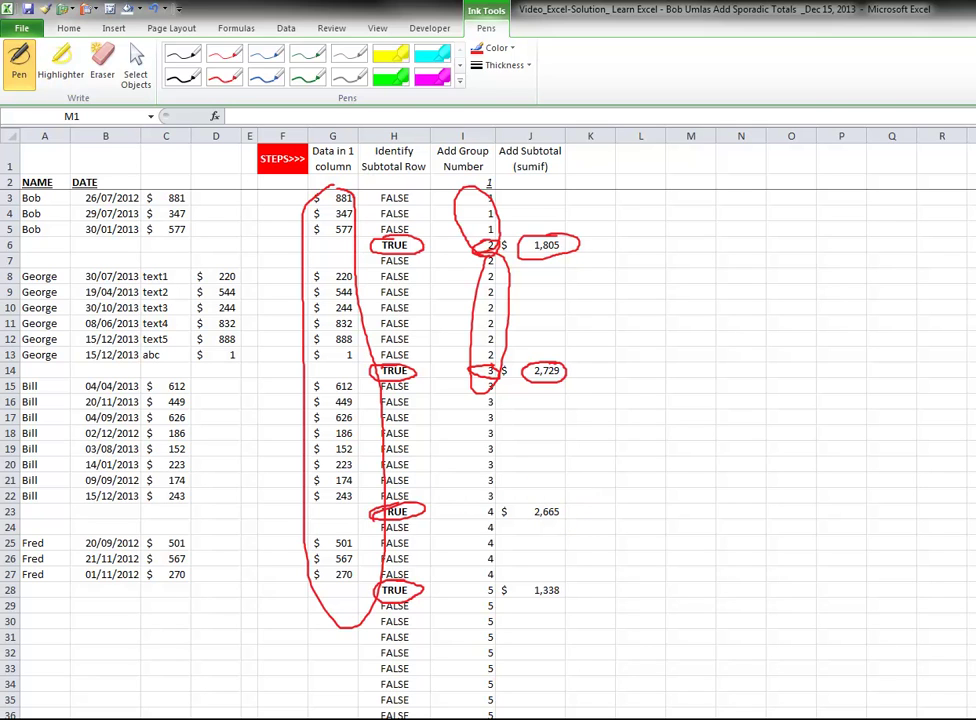
key("Escape")
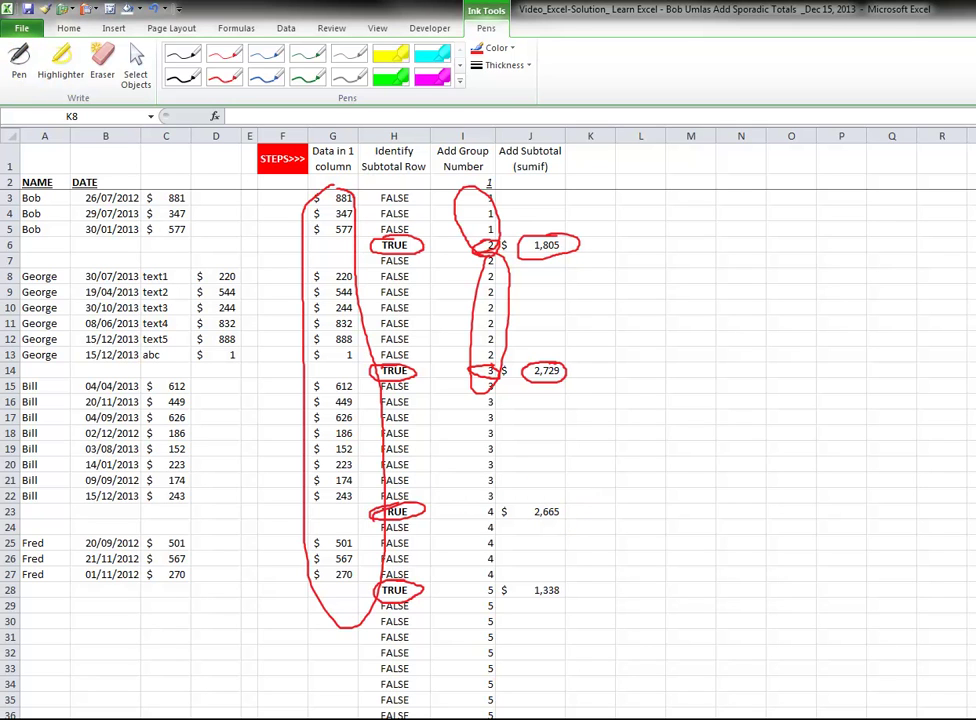